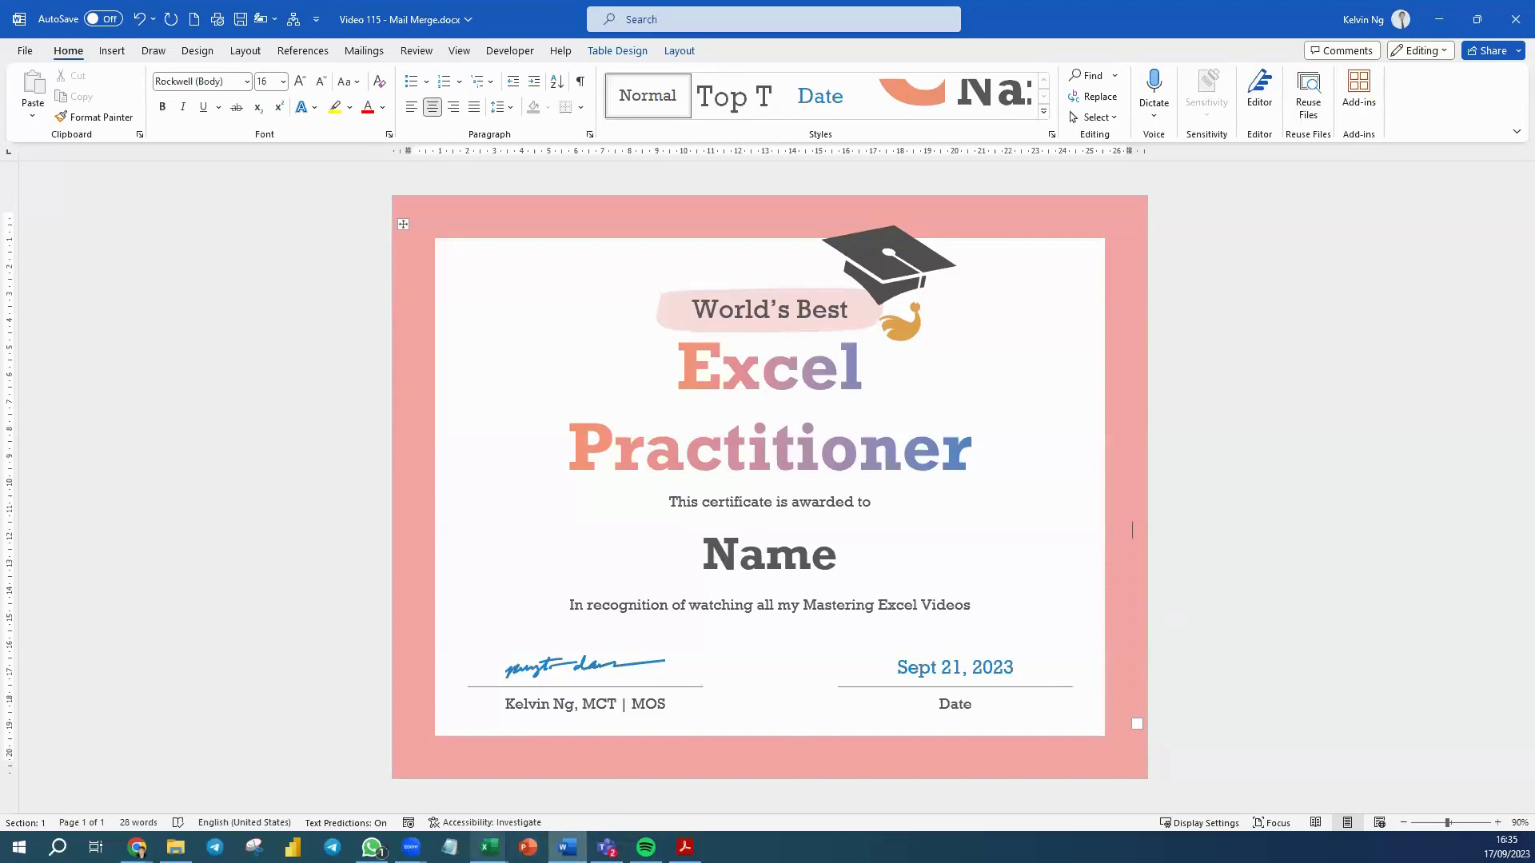
Switch to the Video 115 - Mail Merge Database workbook in Excel and close it with its changes saved
mouse_move(489, 847)
left_click(586, 796)
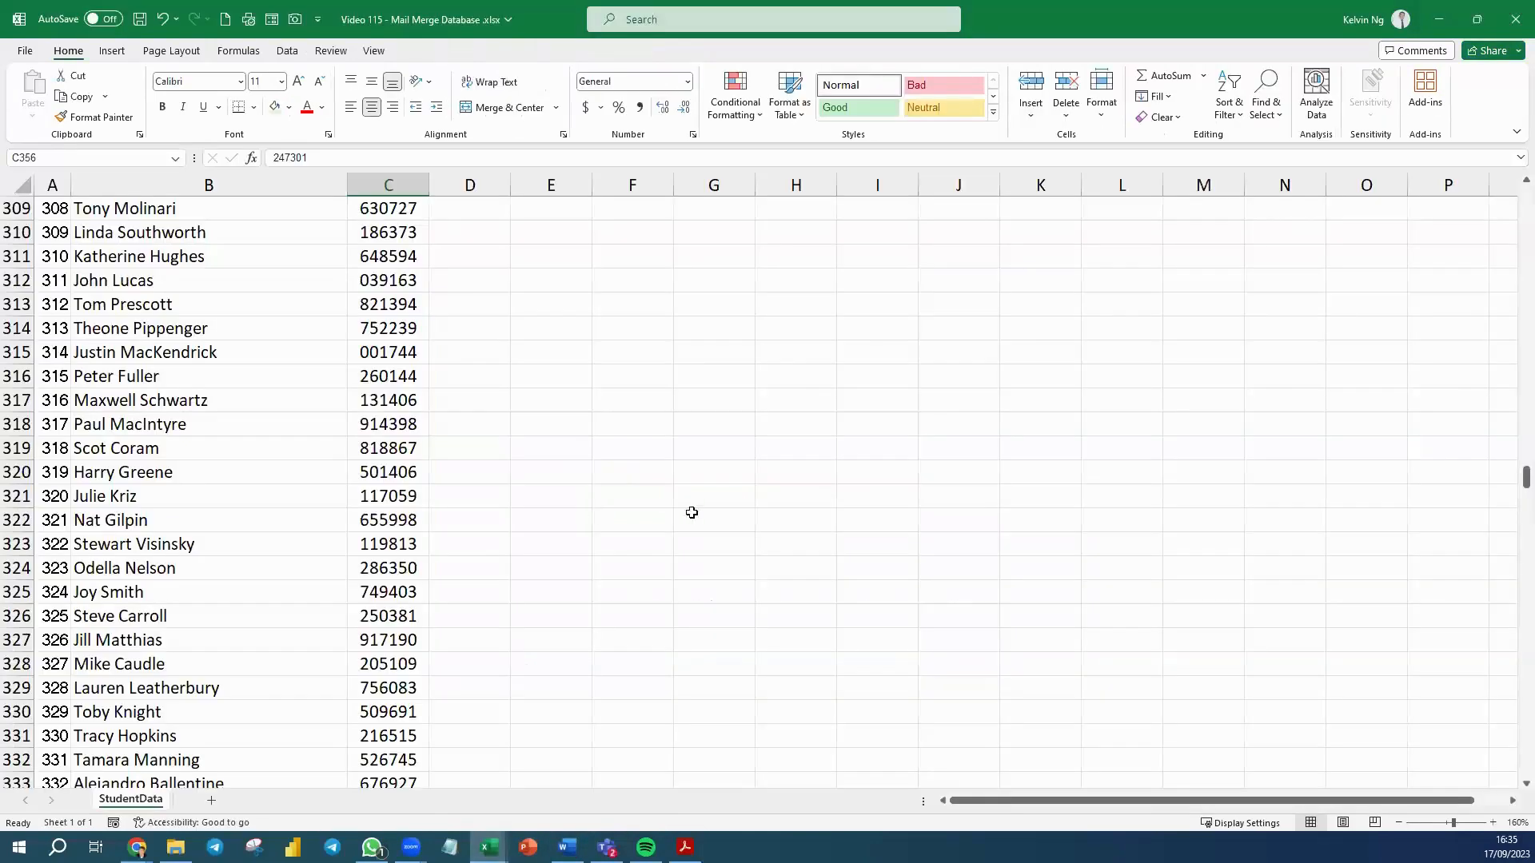
left_click(1512, 22)
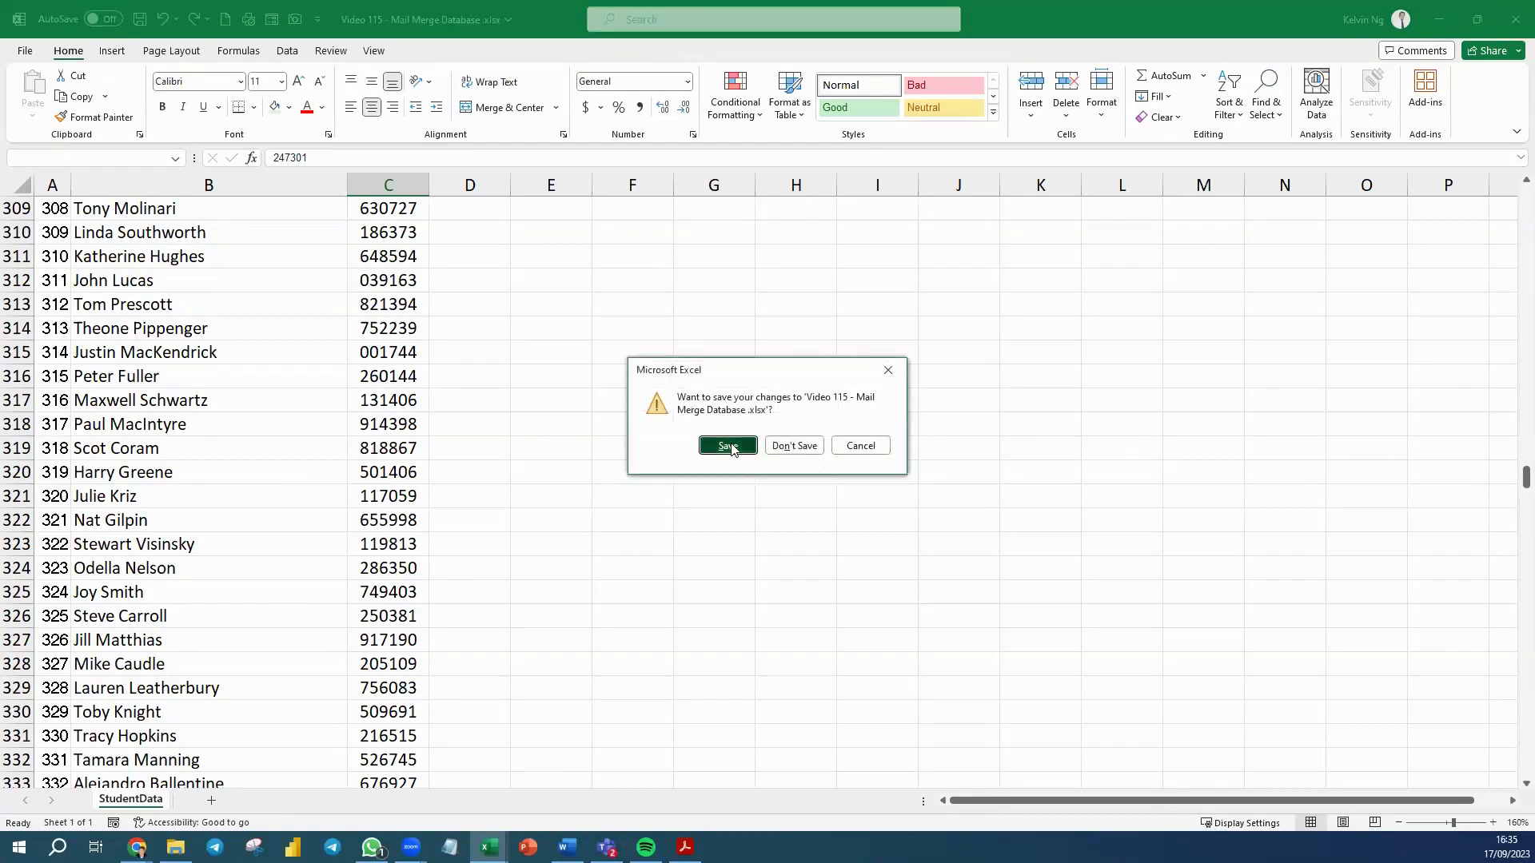
left_click(729, 446)
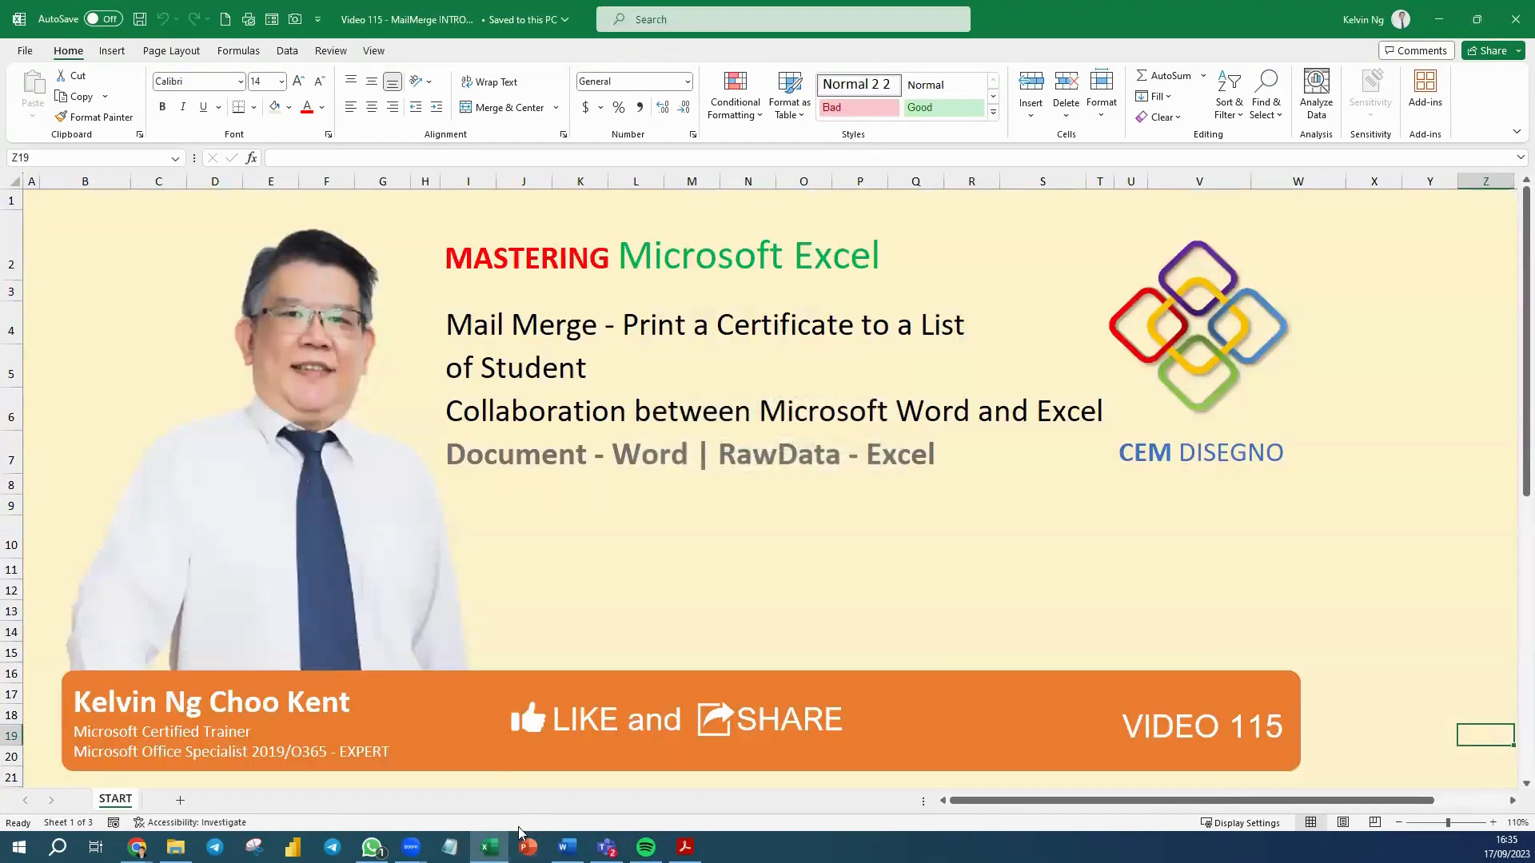
Switch to the Video 115 - Mail Merge document in Word and start a Letters mail merge
mouse_move(566, 846)
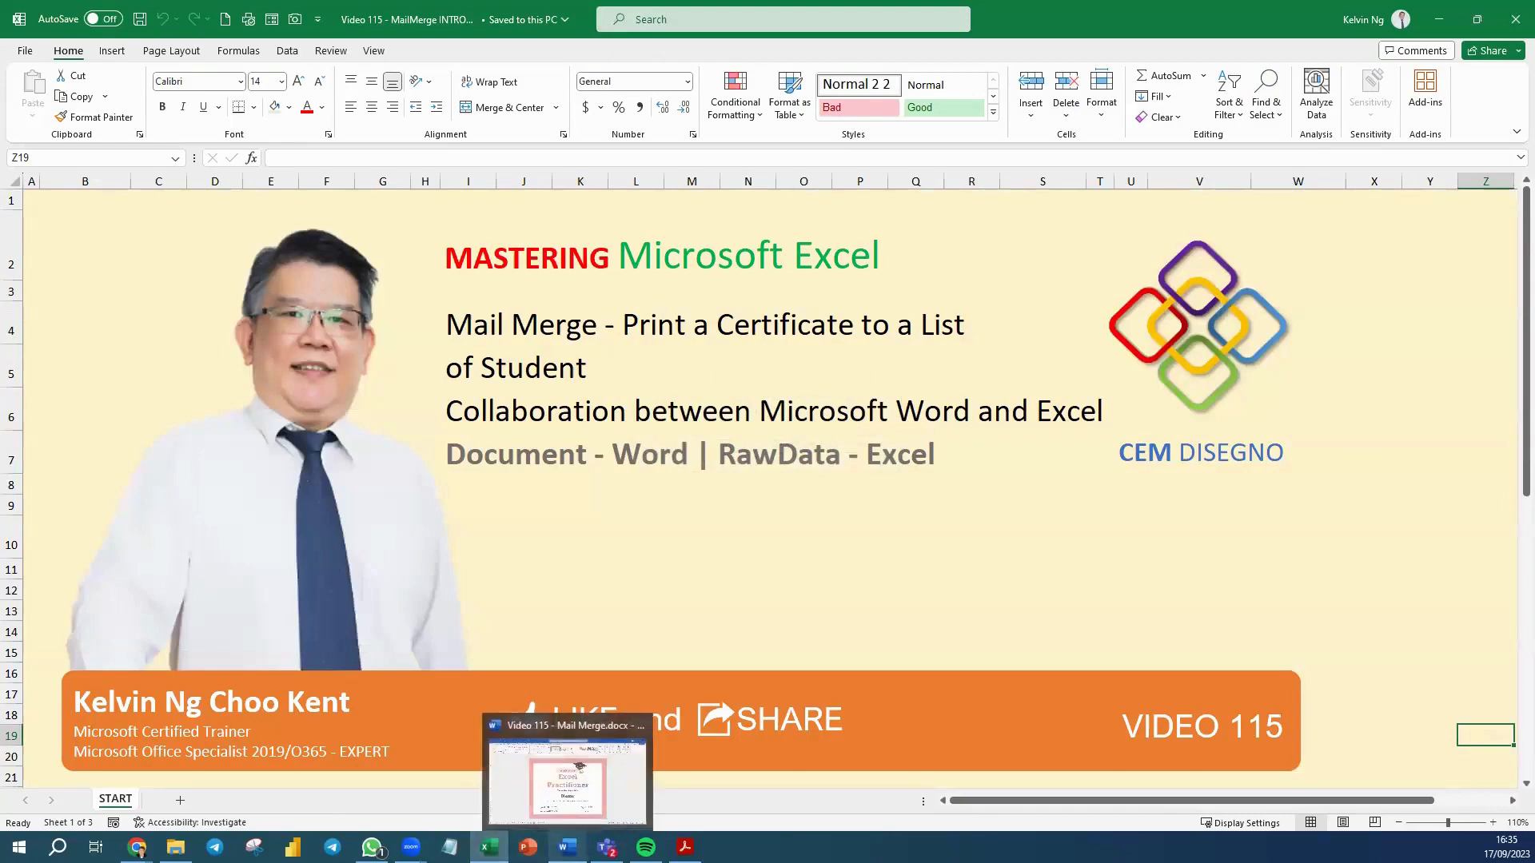
left_click(567, 775)
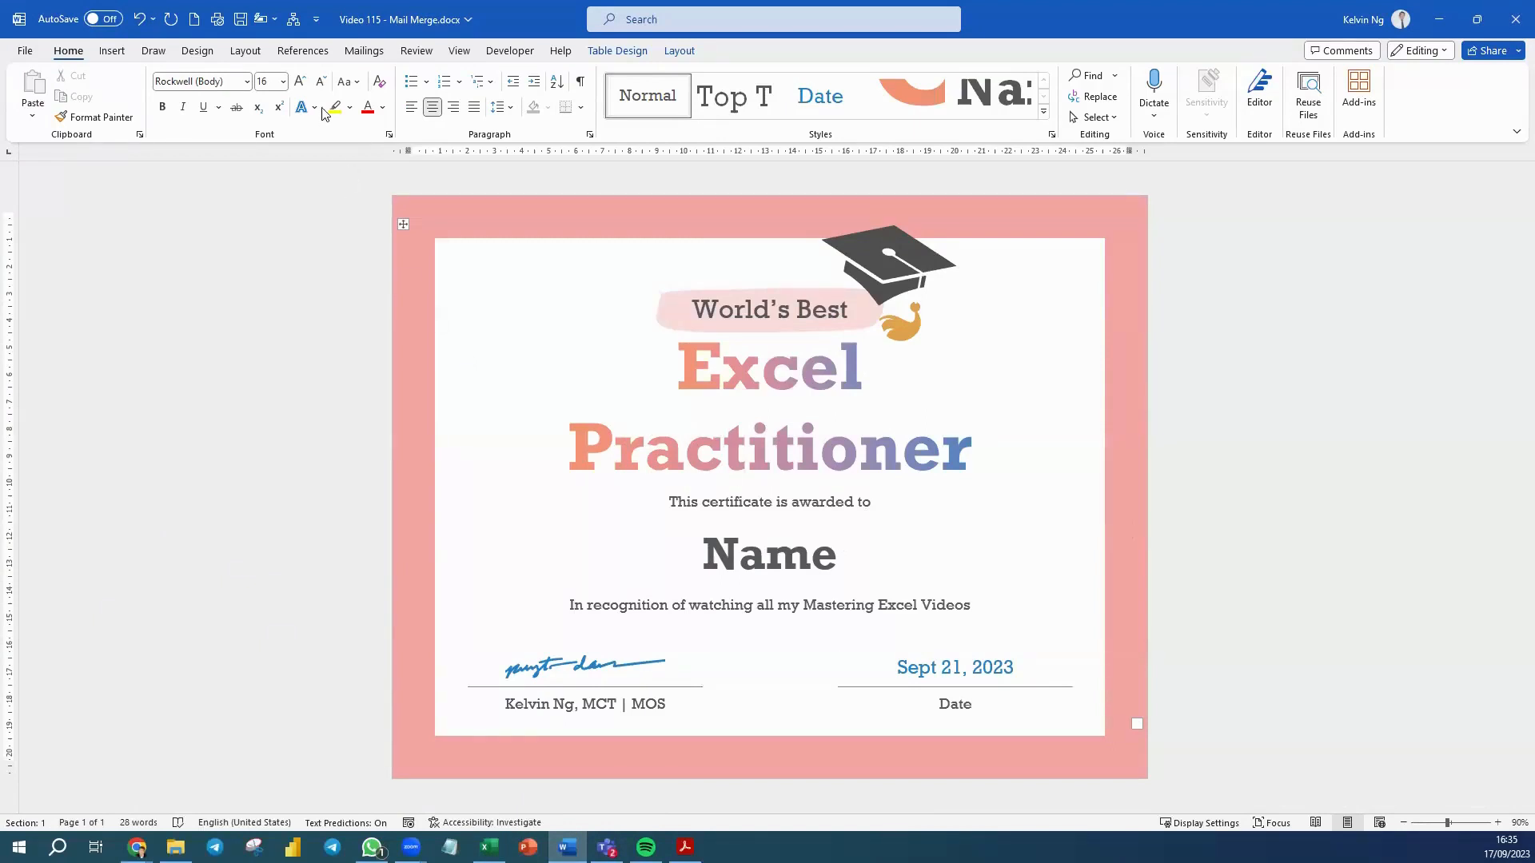
left_click(362, 52)
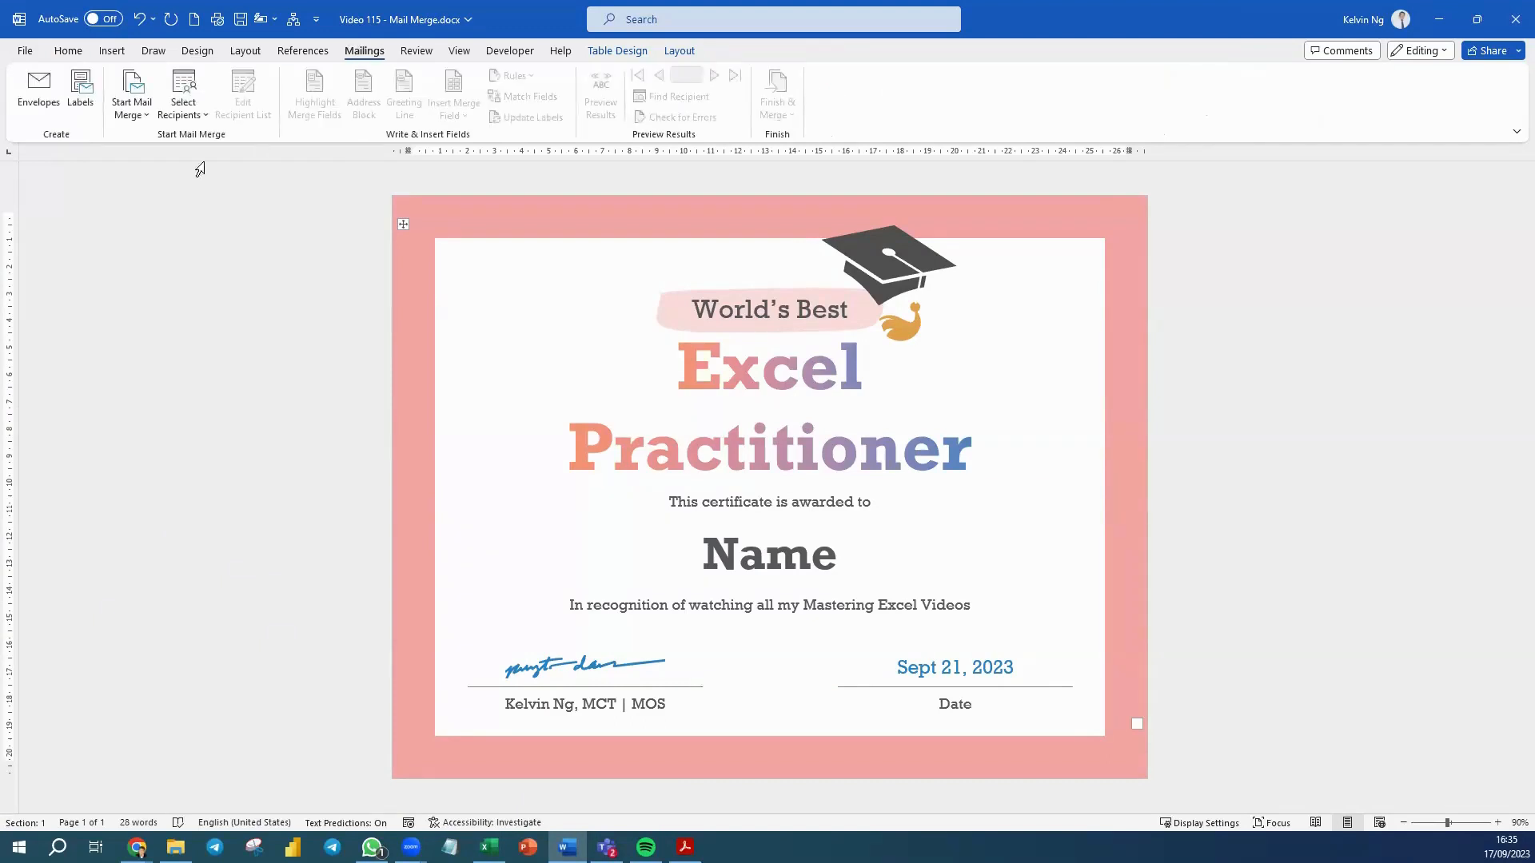
left_click(131, 117)
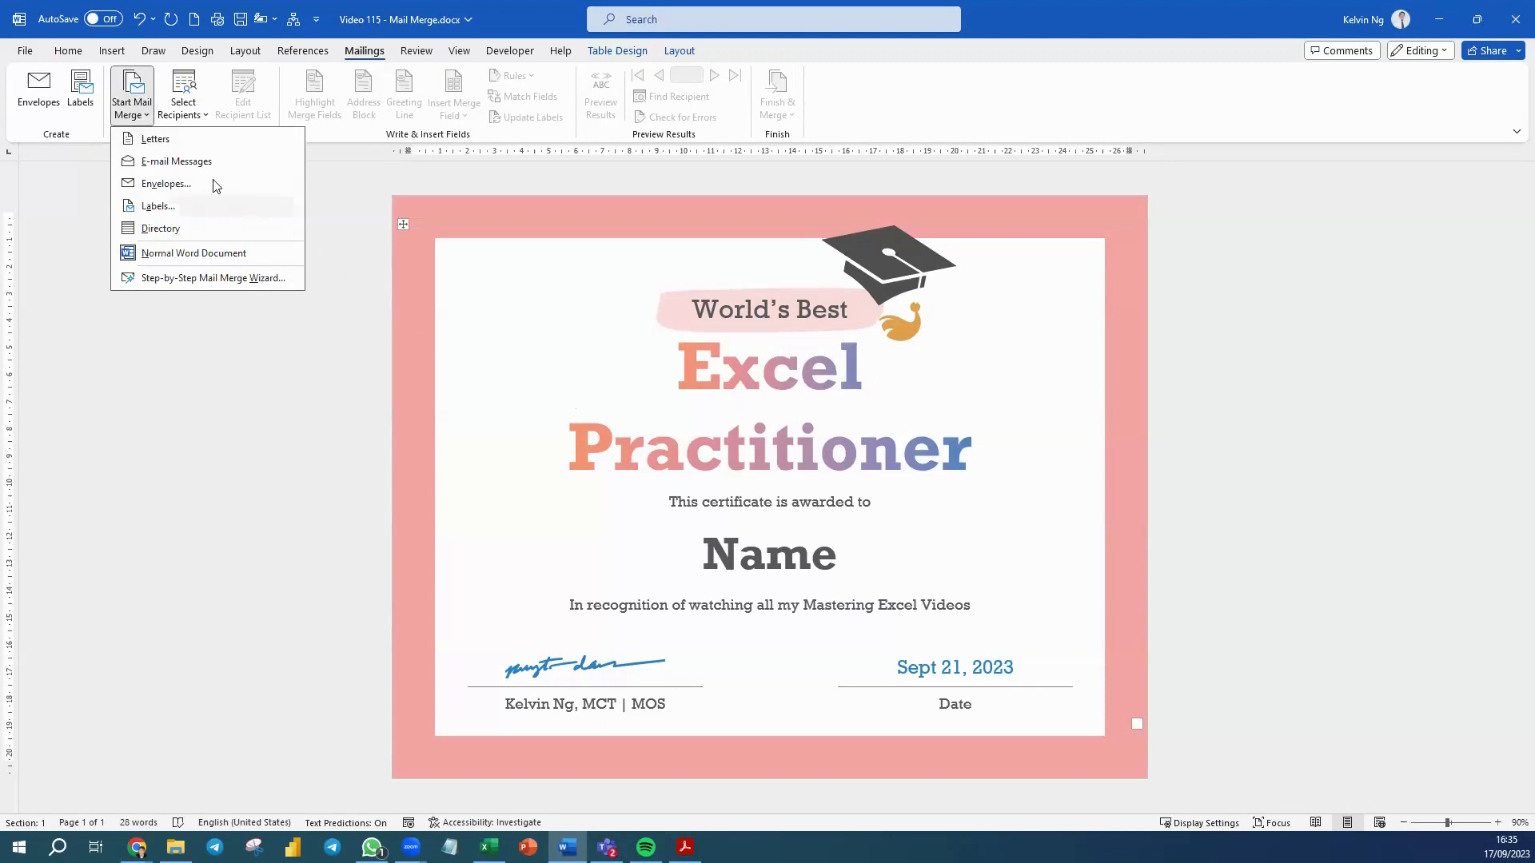
left_click(155, 141)
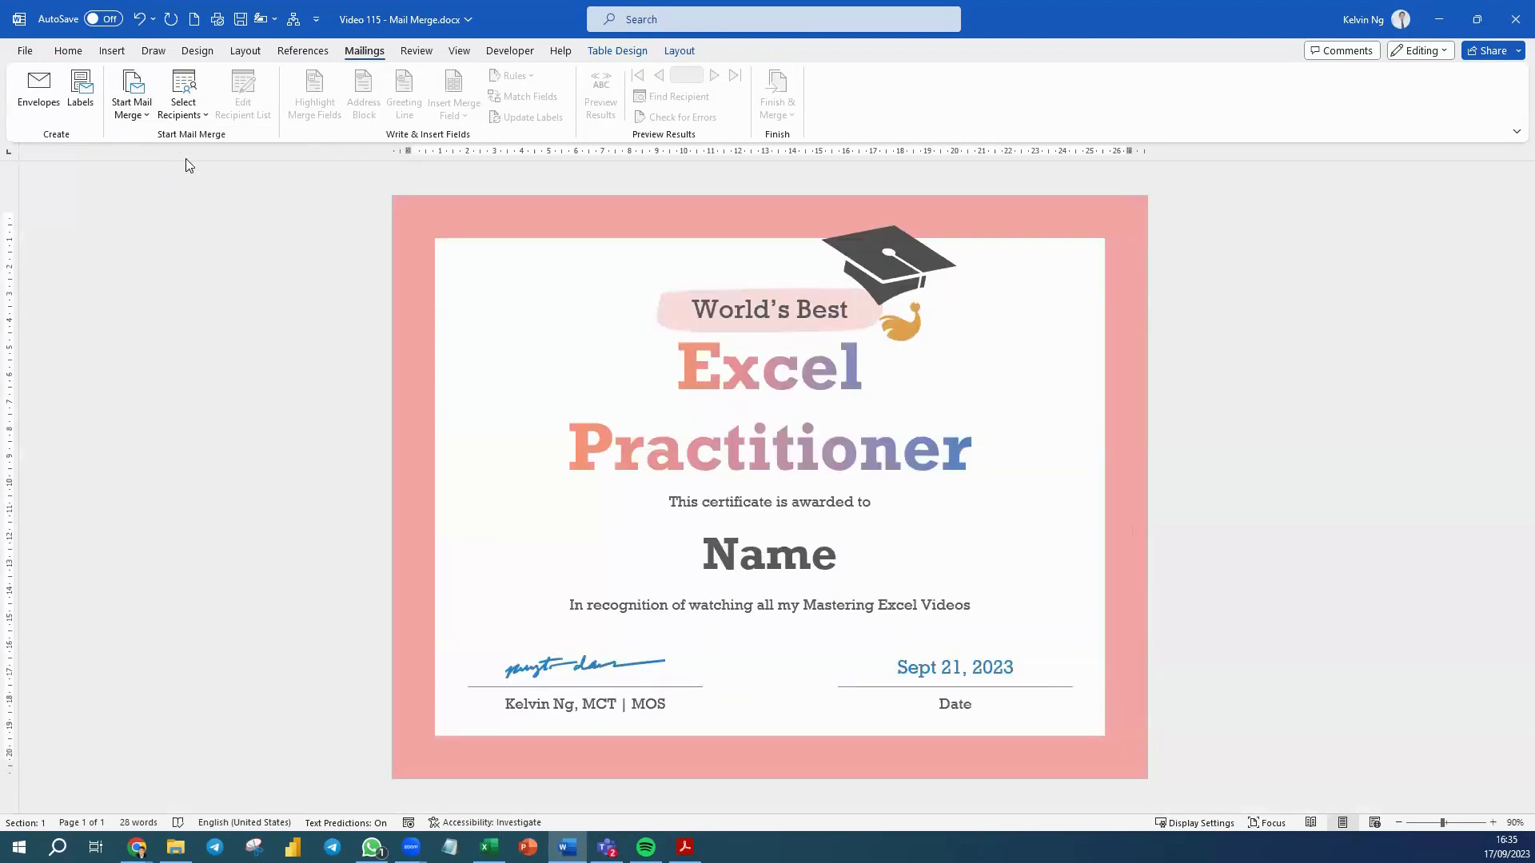
Use the StudentData table of Video 115 - Mail Merge Database .xlsx in the VIDEO LOGO BRANDING folder as the existing recipient list, with column headers
left_click(197, 118)
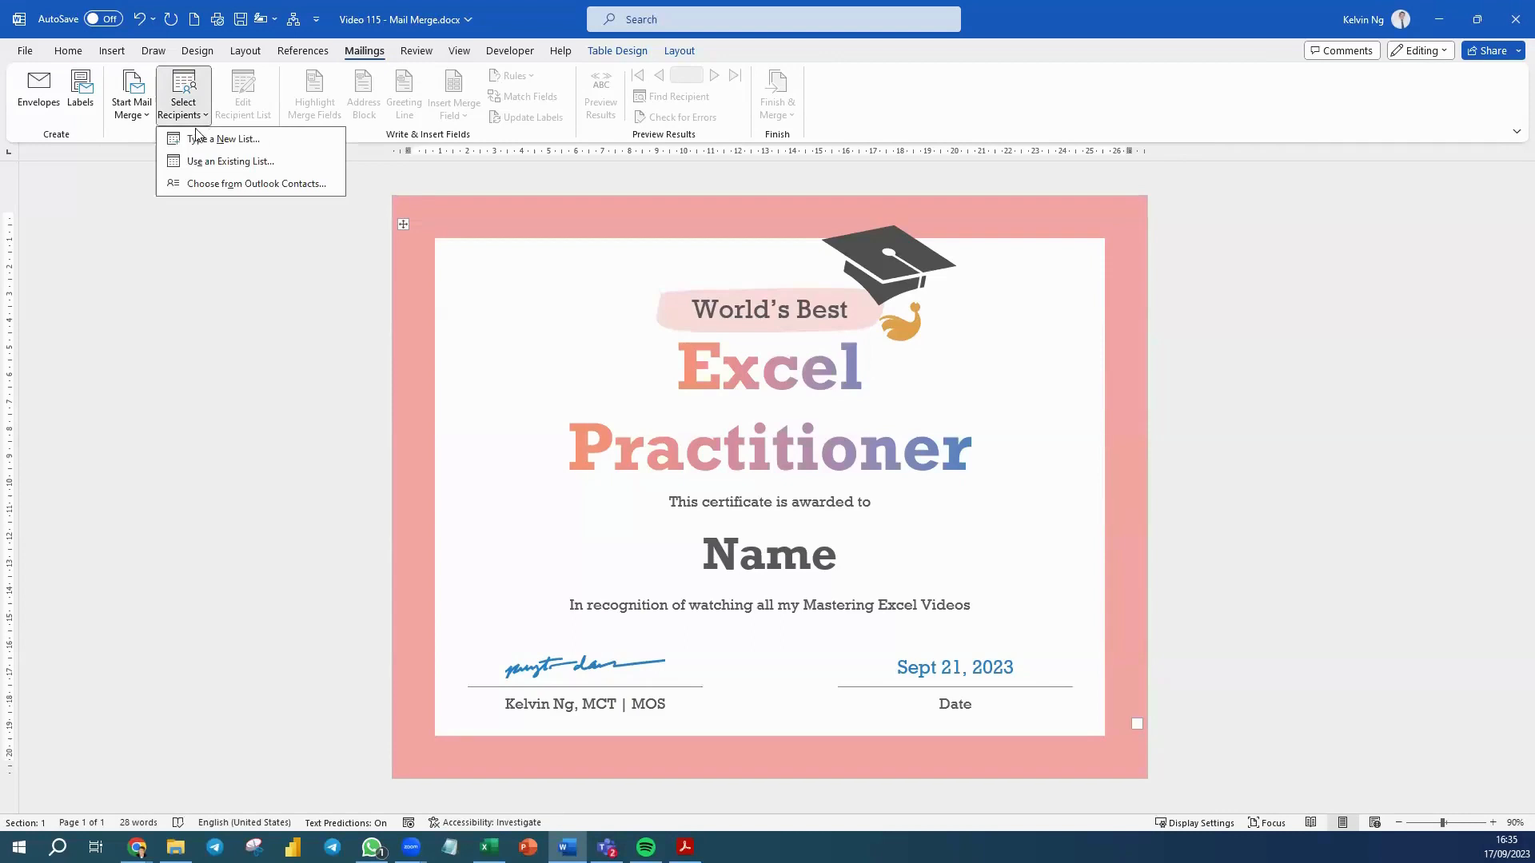
left_click(227, 162)
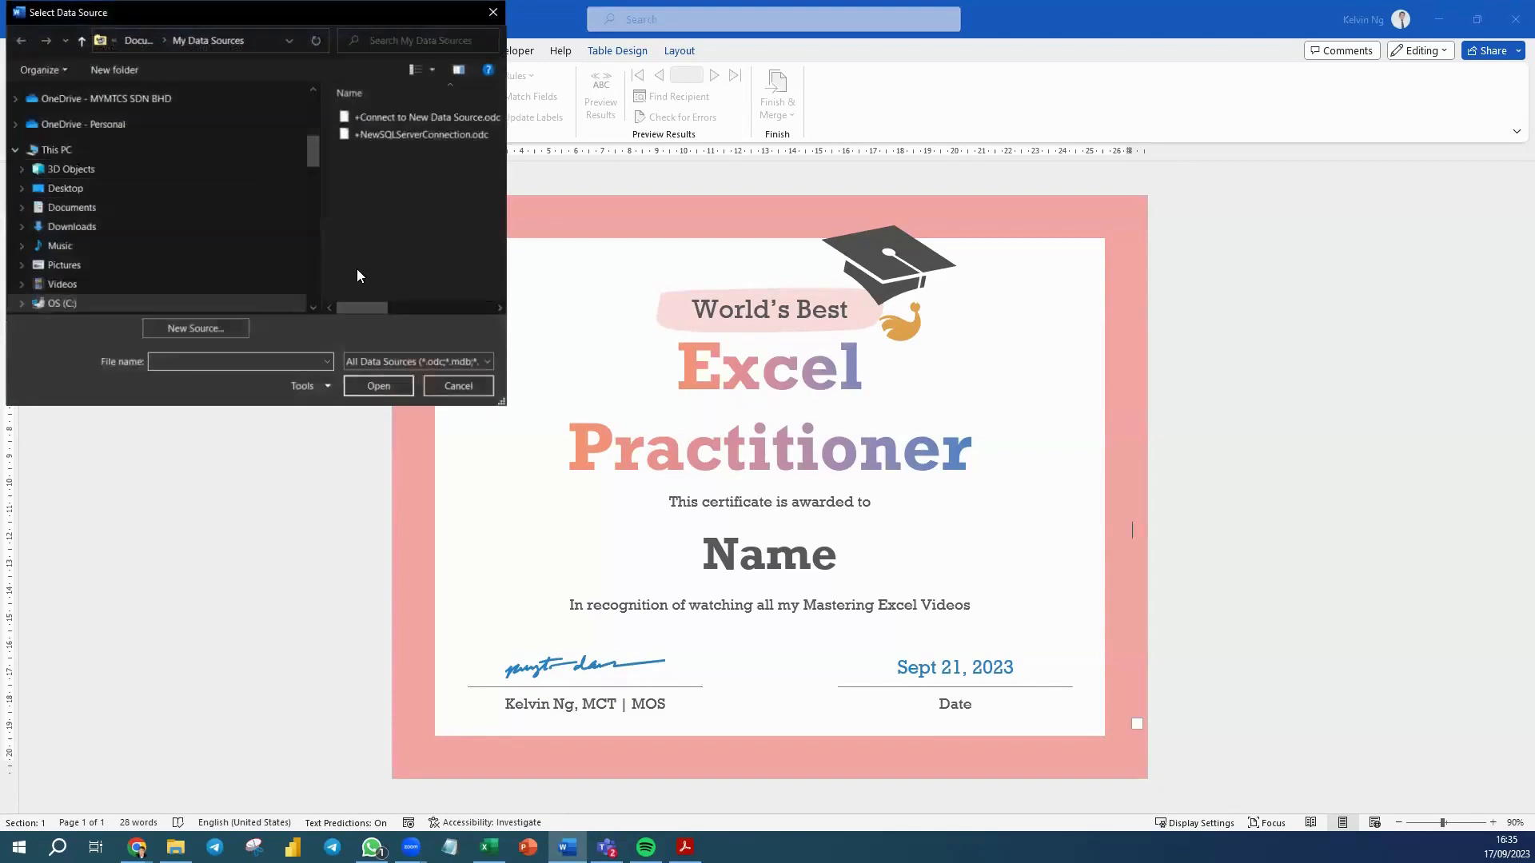
left_click_drag(313, 158, 312, 117)
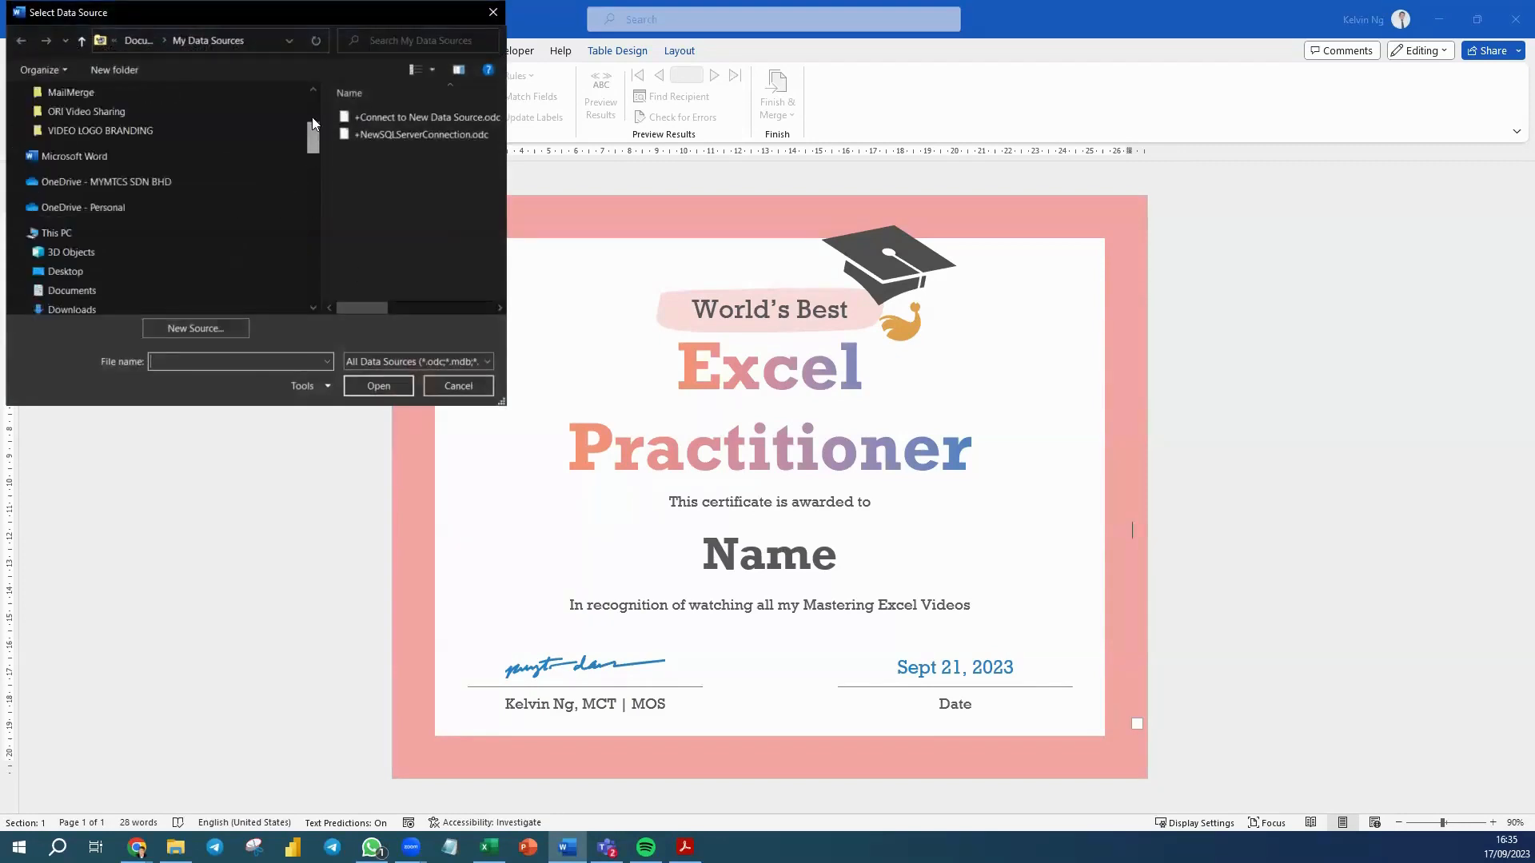
scroll(133, 270, "down", 1)
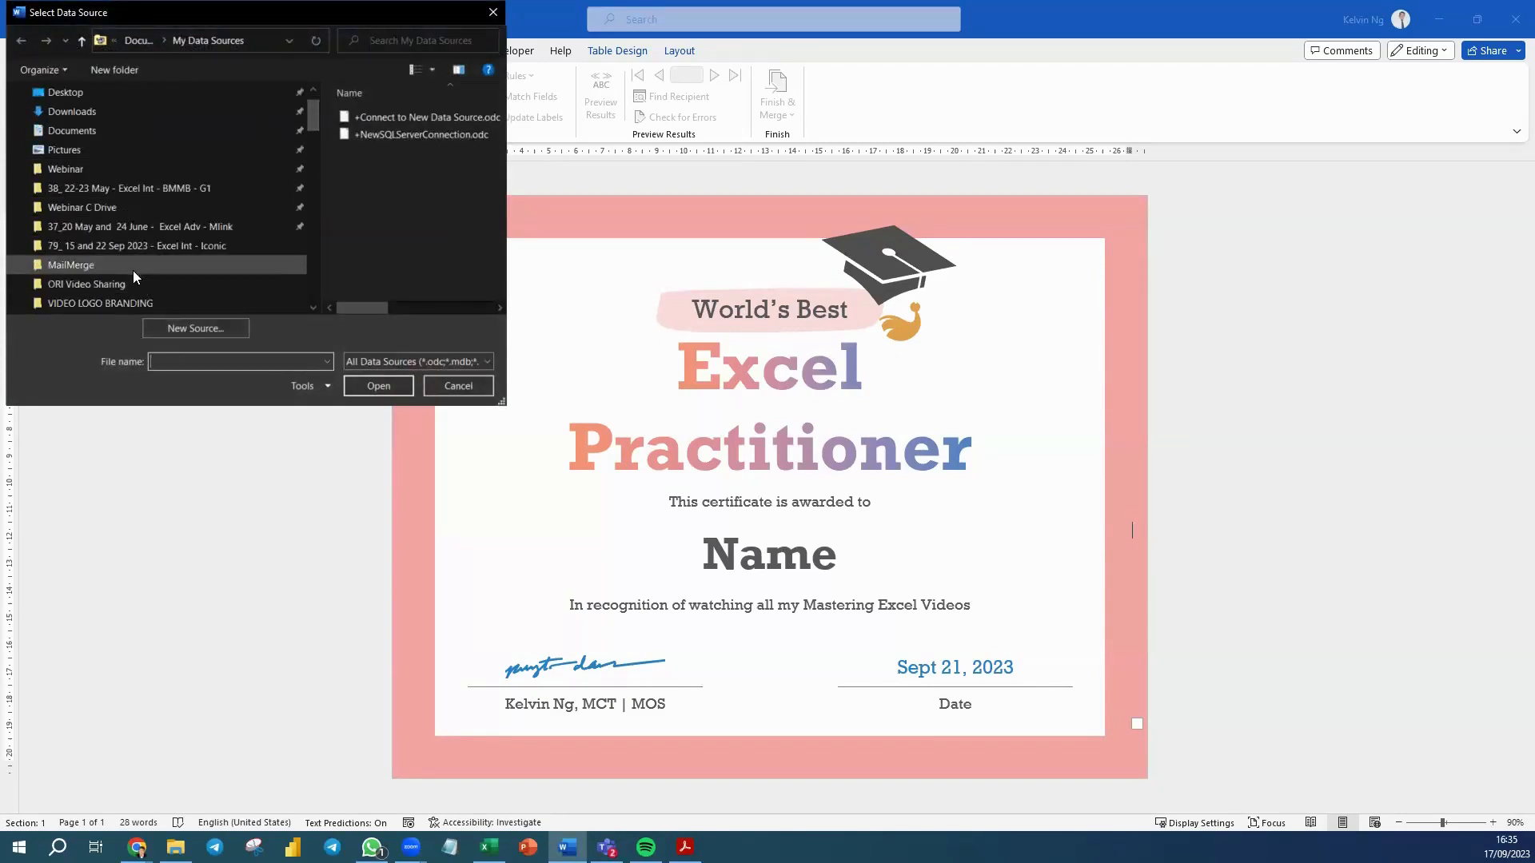
scroll(182, 291, "down", 1)
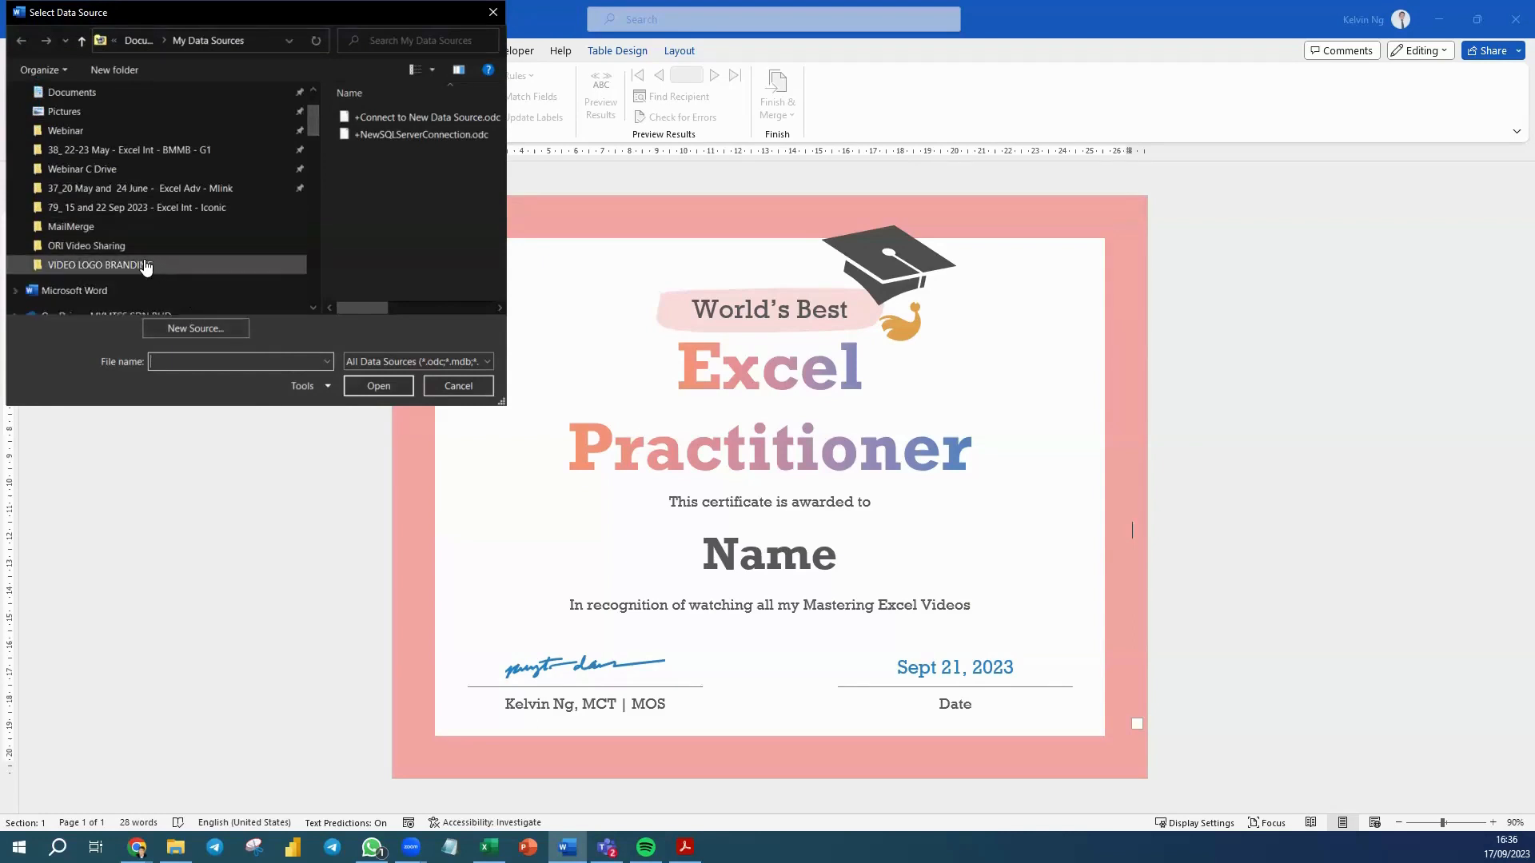
left_click(146, 267)
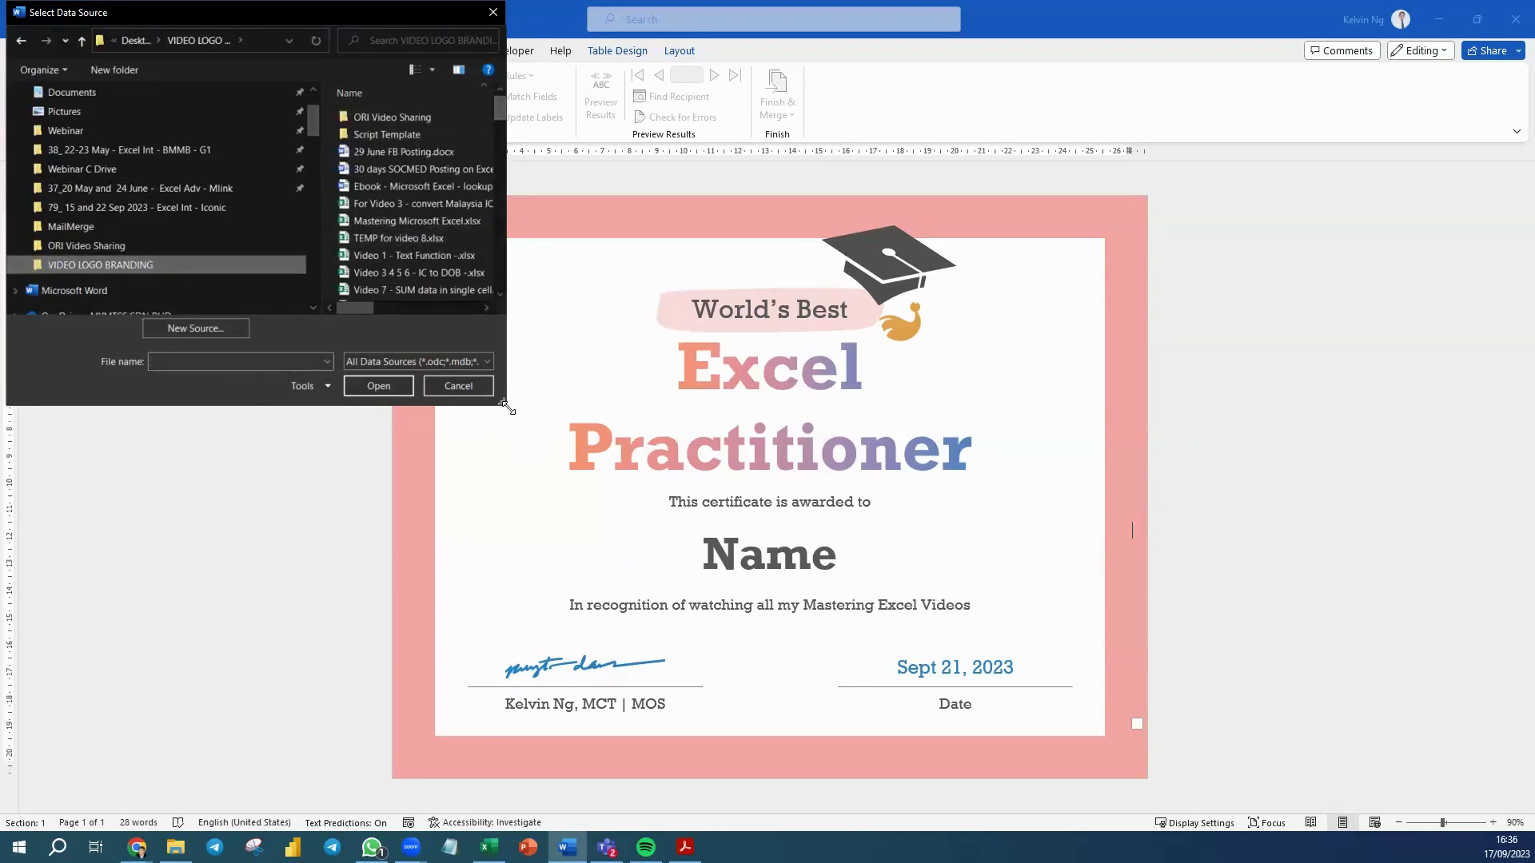
left_click_drag(502, 403, 884, 545)
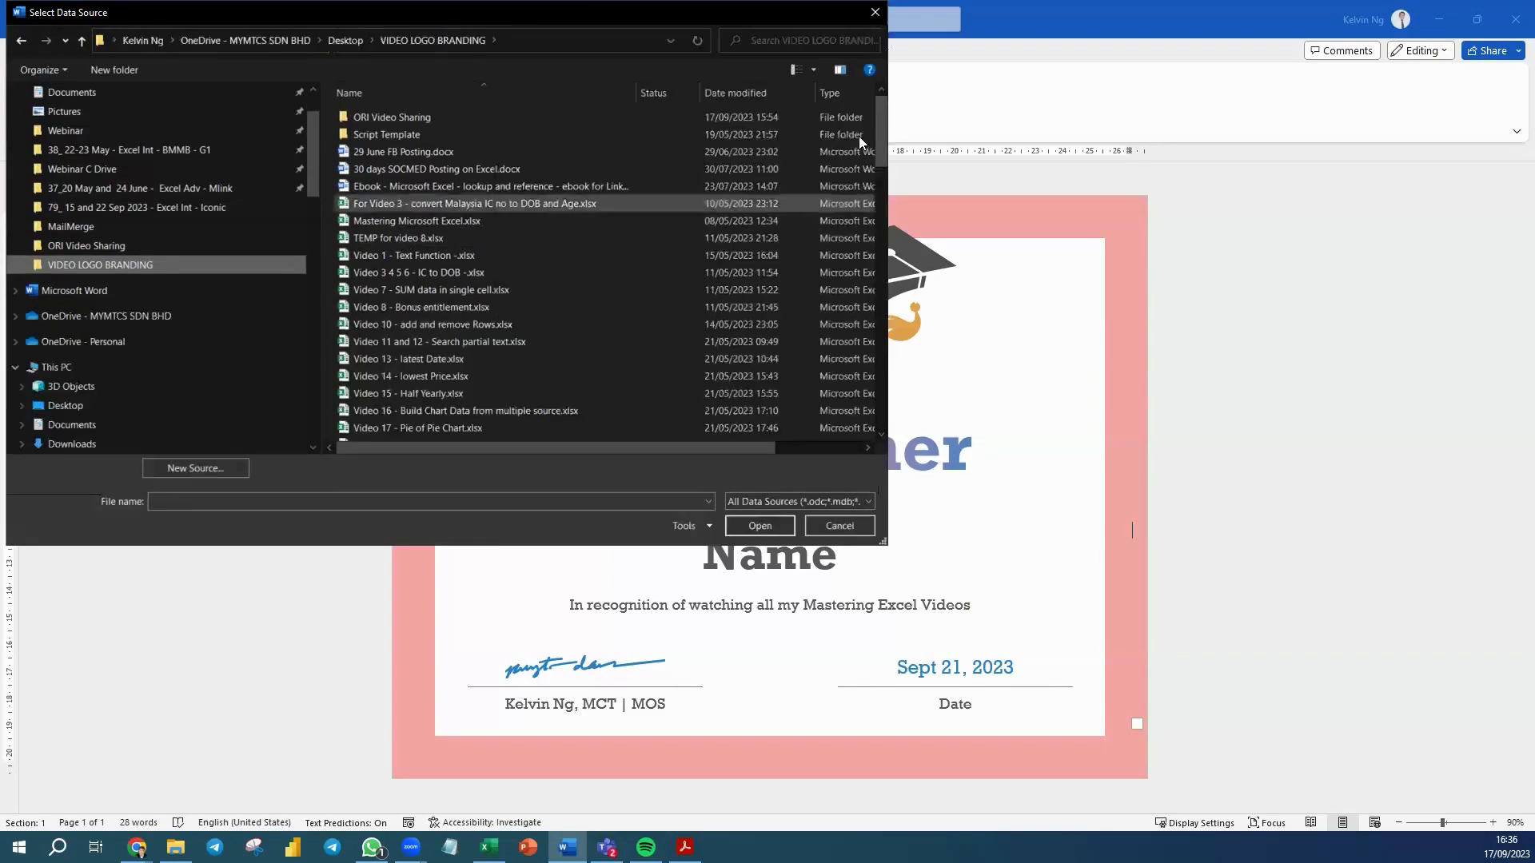
left_click_drag(882, 126, 914, 422)
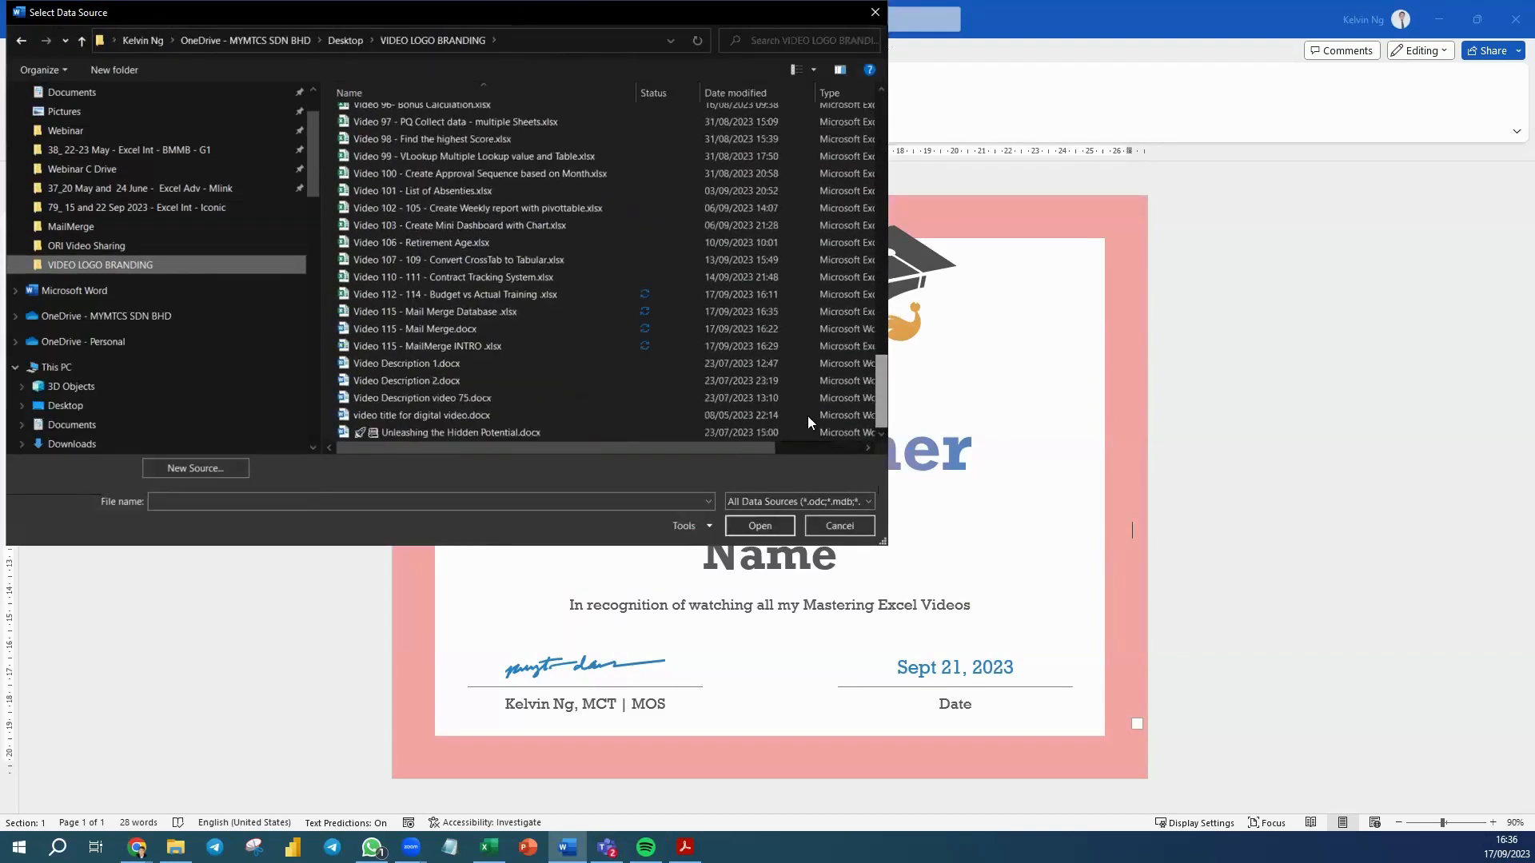
left_click(430, 315)
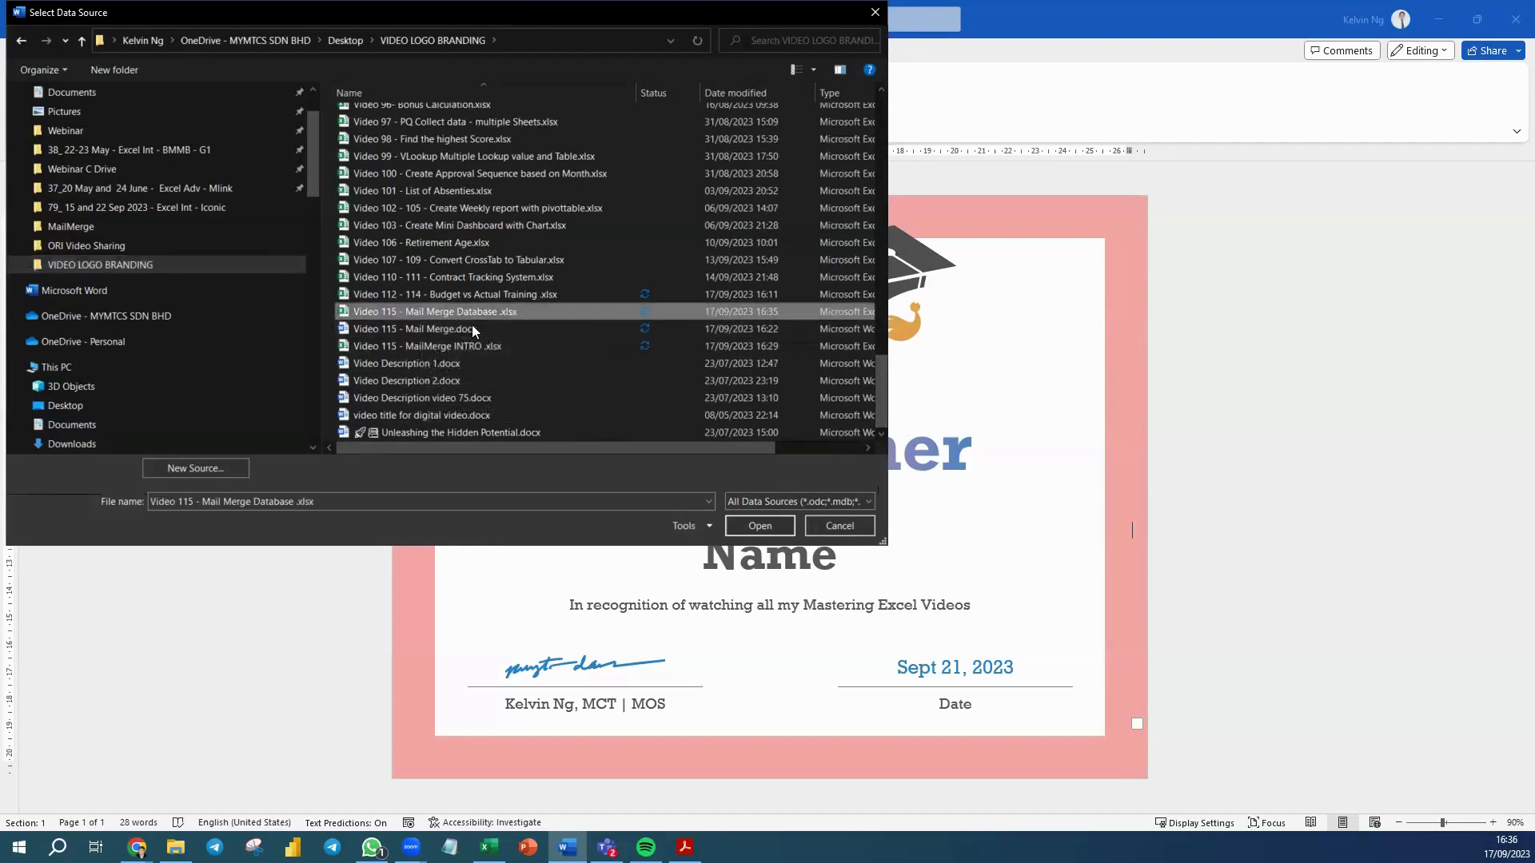
left_click(759, 525)
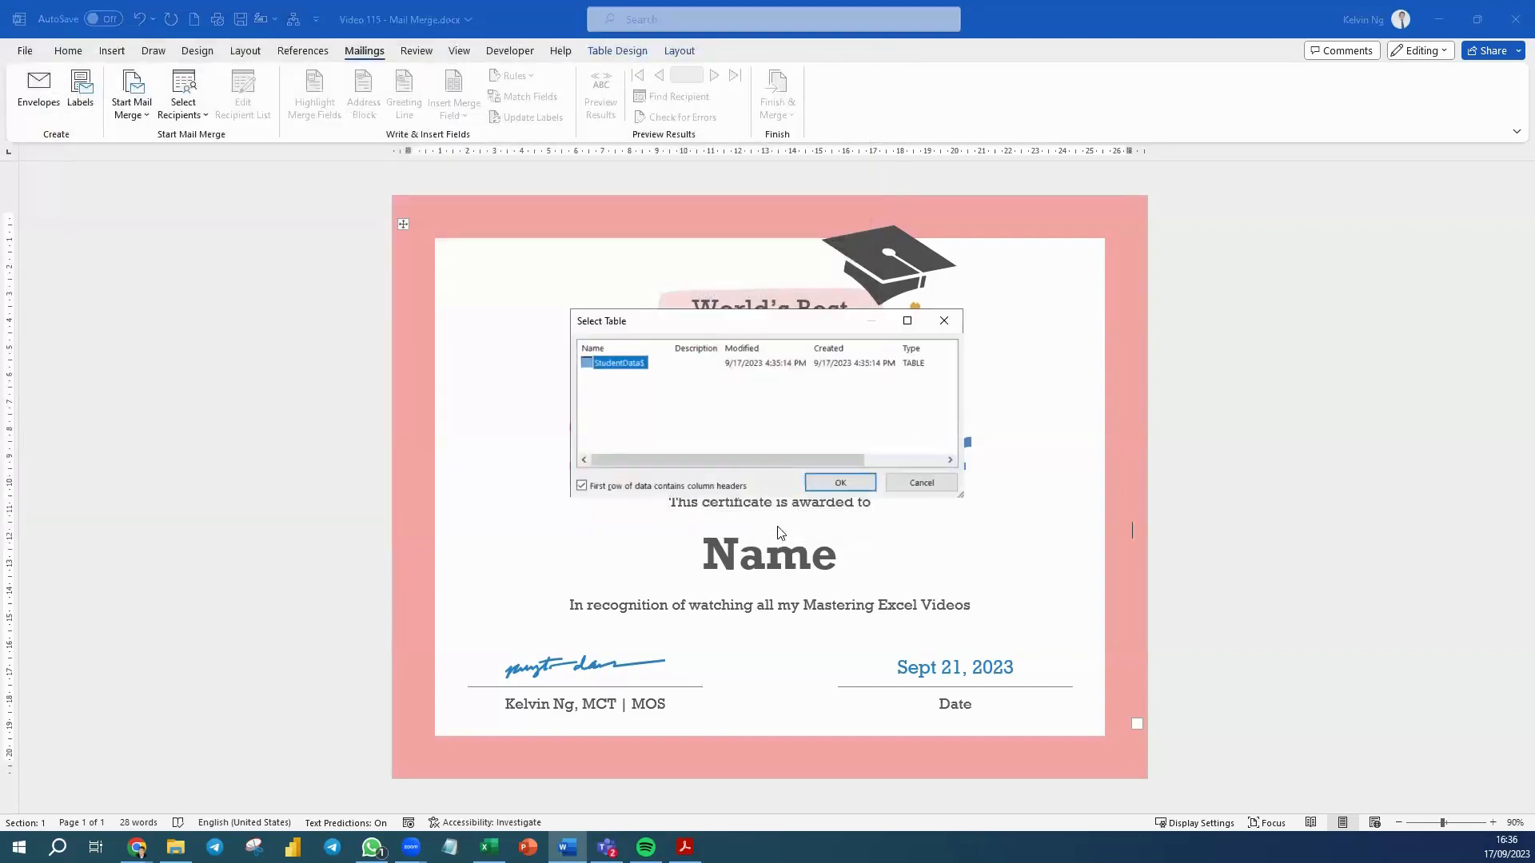
left_click(840, 483)
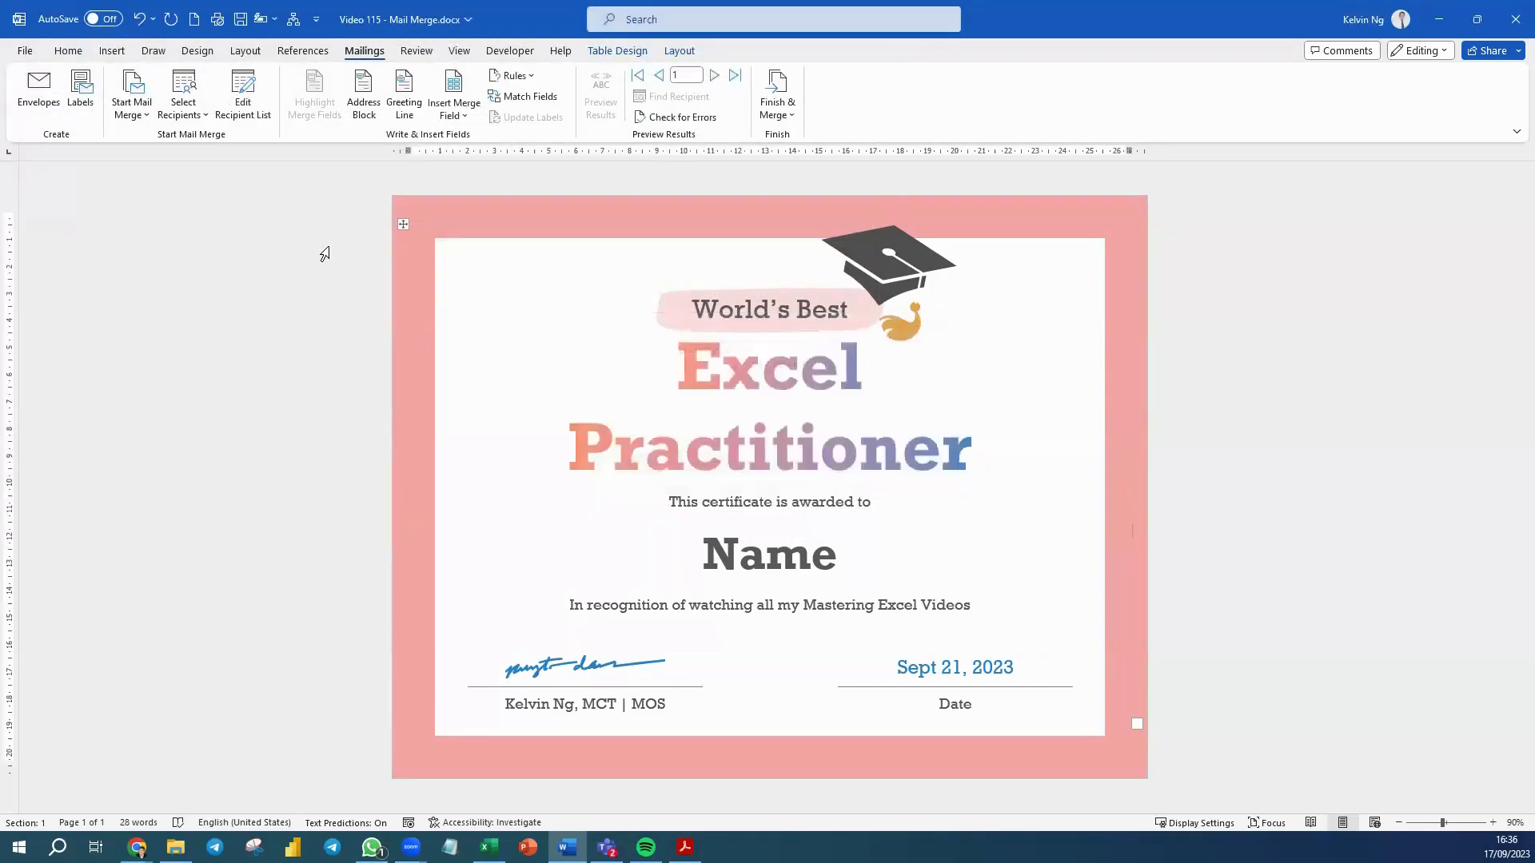
Open the recipient list for editing, widen the checkbox and No columns, and review the records down to the empty rows
left_click(246, 110)
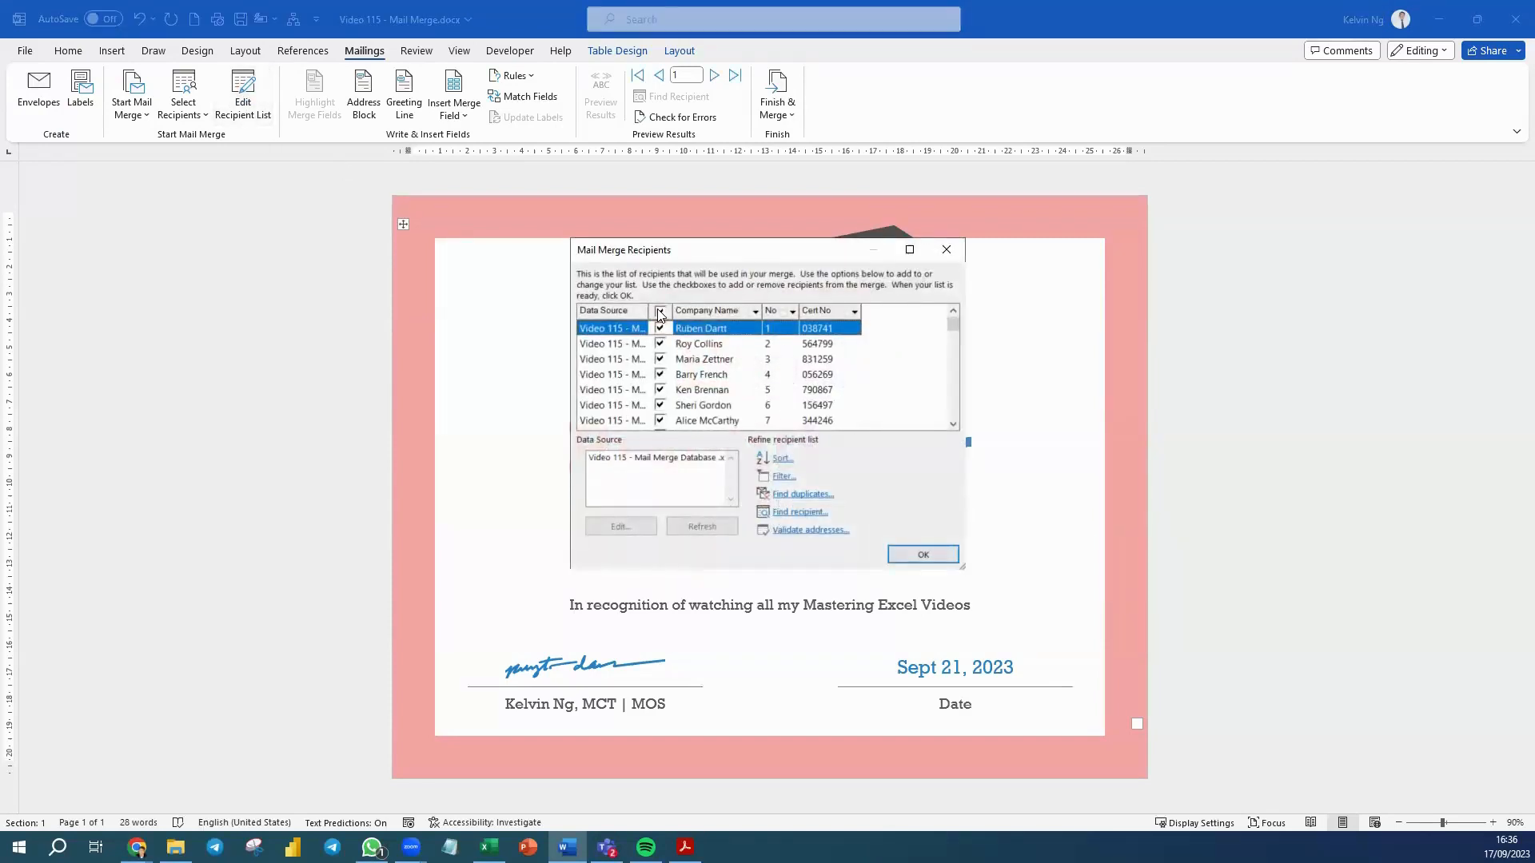
left_click_drag(671, 308, 731, 310)
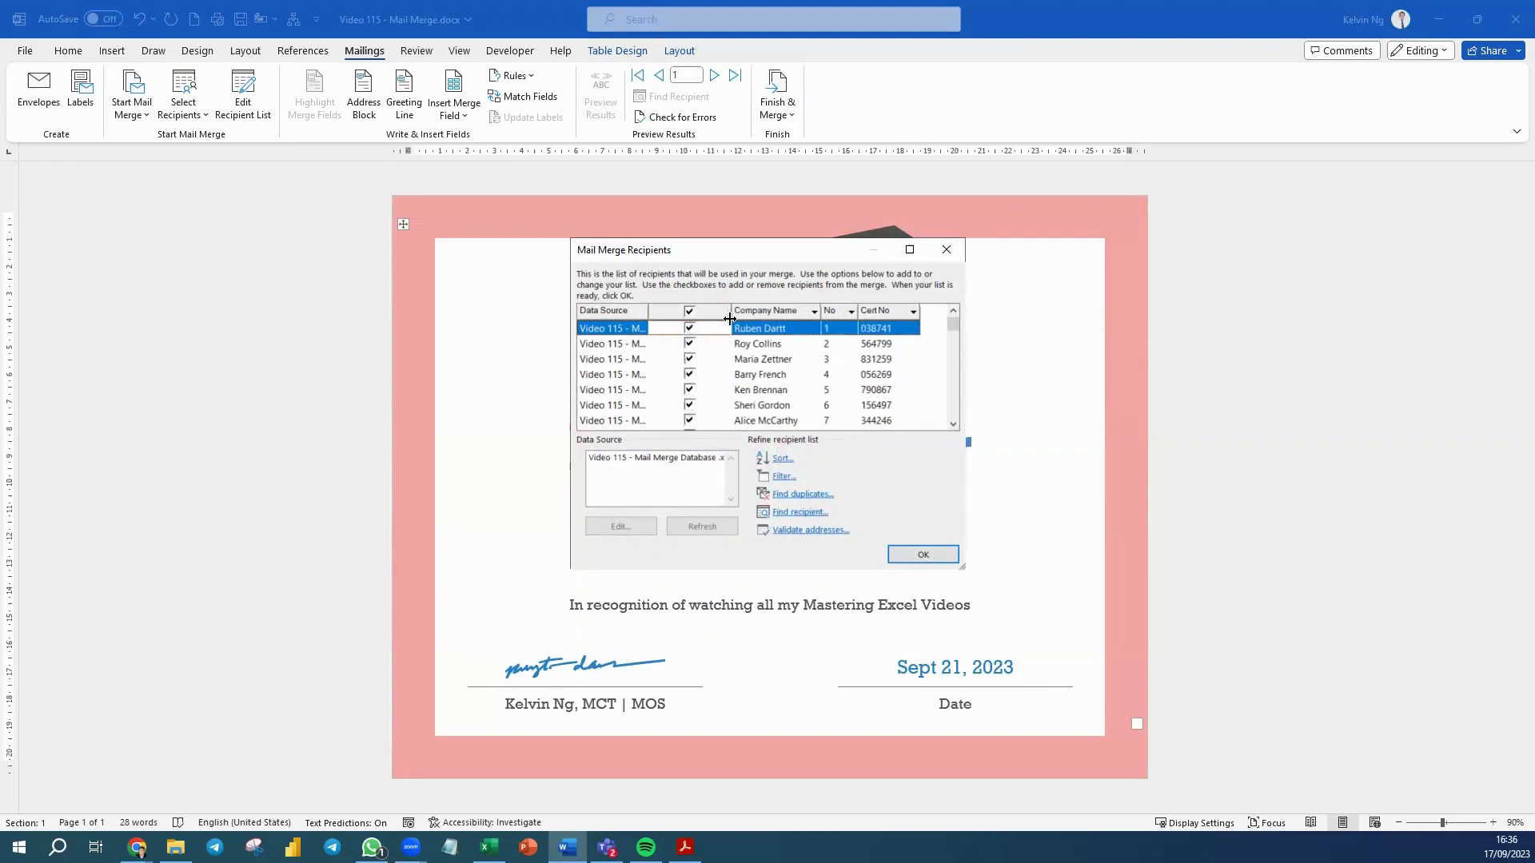
left_click_drag(853, 313, 967, 433)
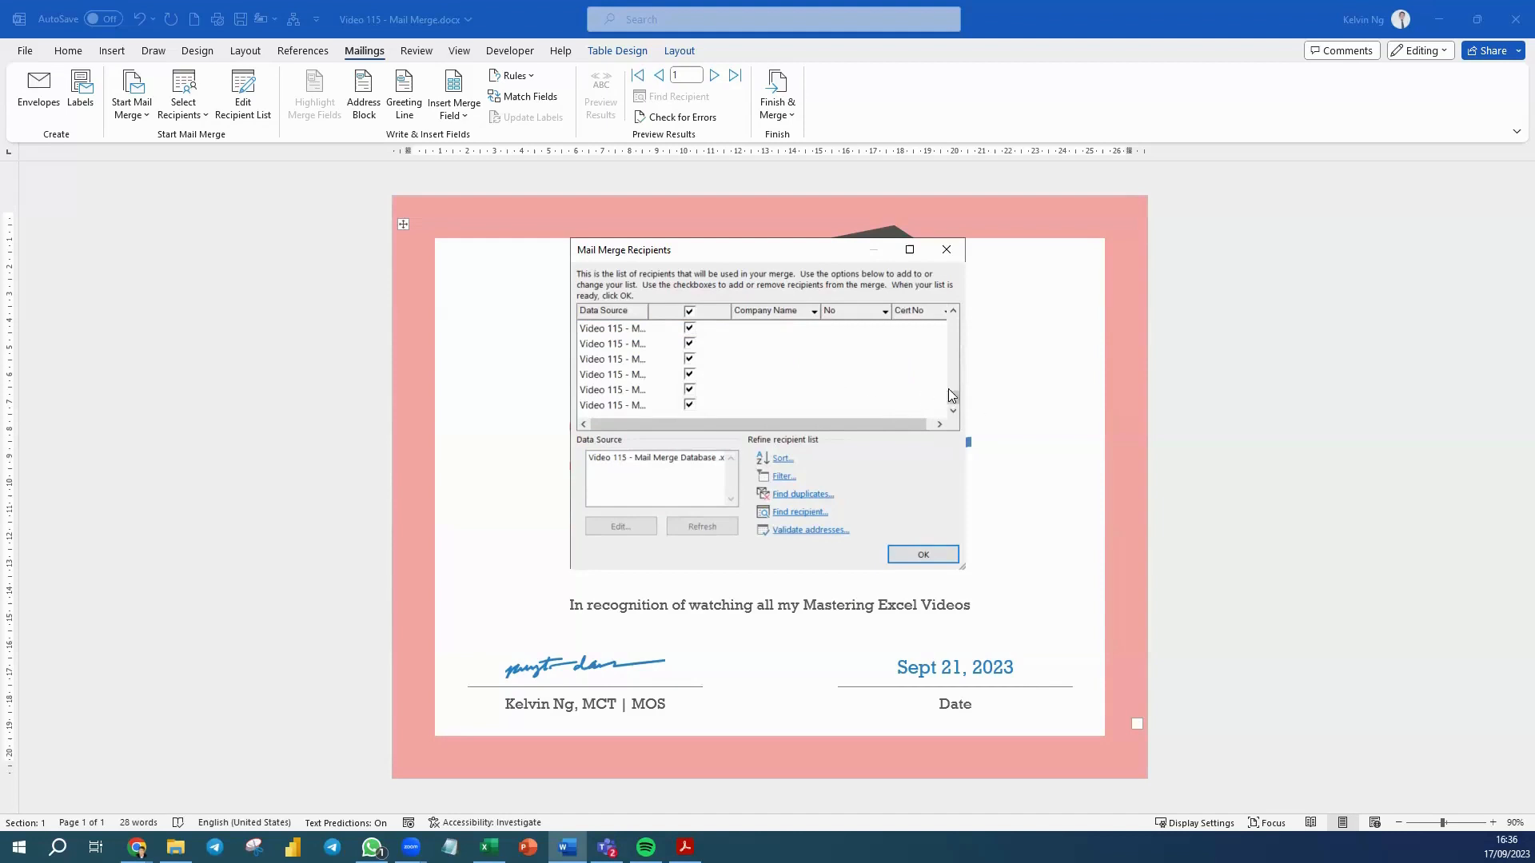
left_click_drag(953, 400, 950, 365)
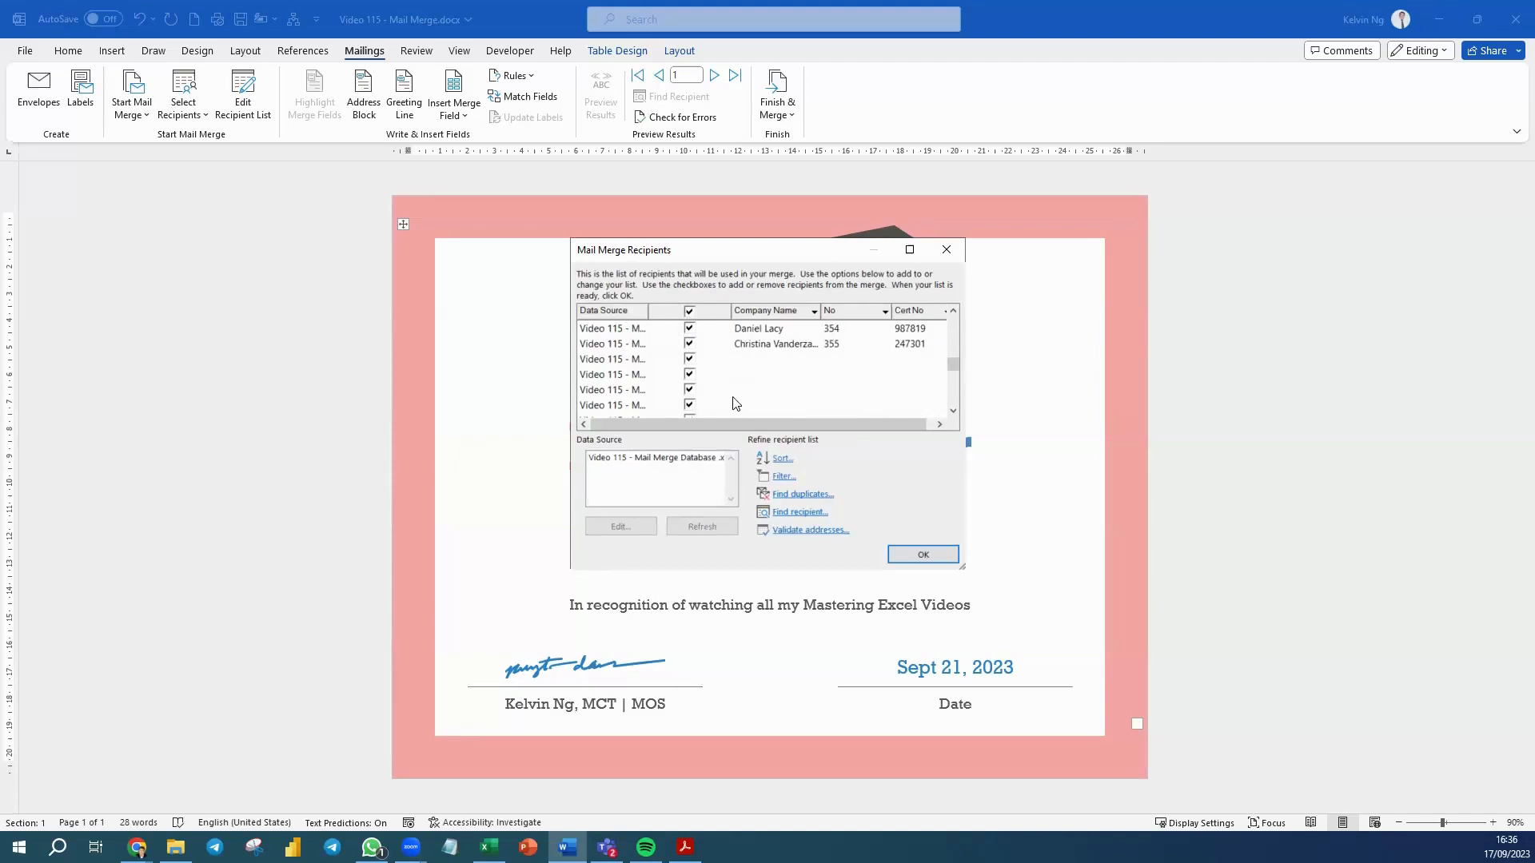
left_click(689, 359)
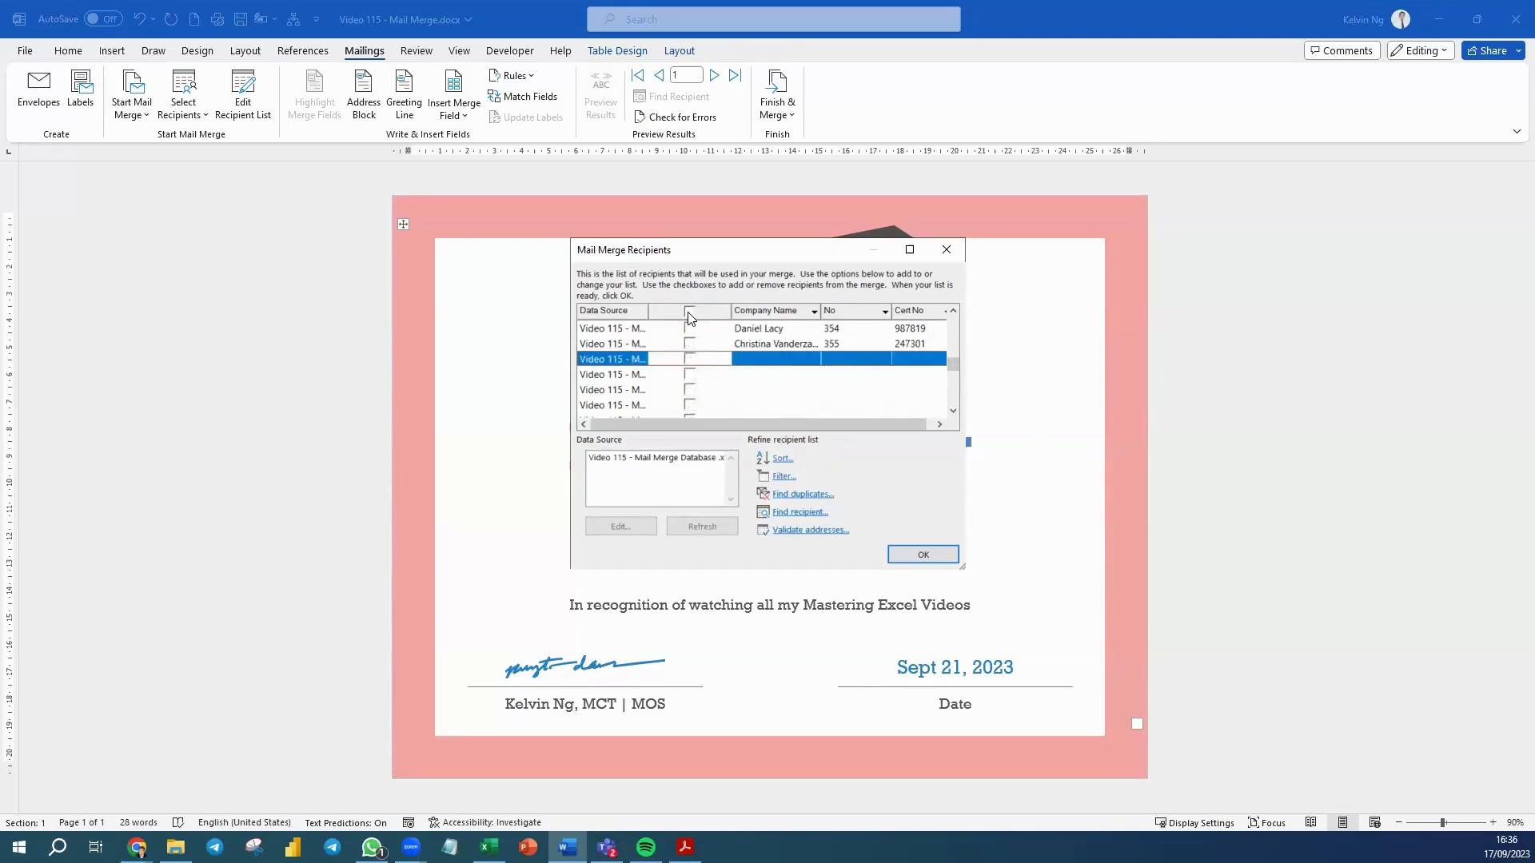
left_click(690, 360)
left_click(689, 359)
left_click(691, 313)
Deselect all recipients, include only records No 1 to 10 in the merge, and accept the recipient list
left_click_drag(948, 363, 947, 308)
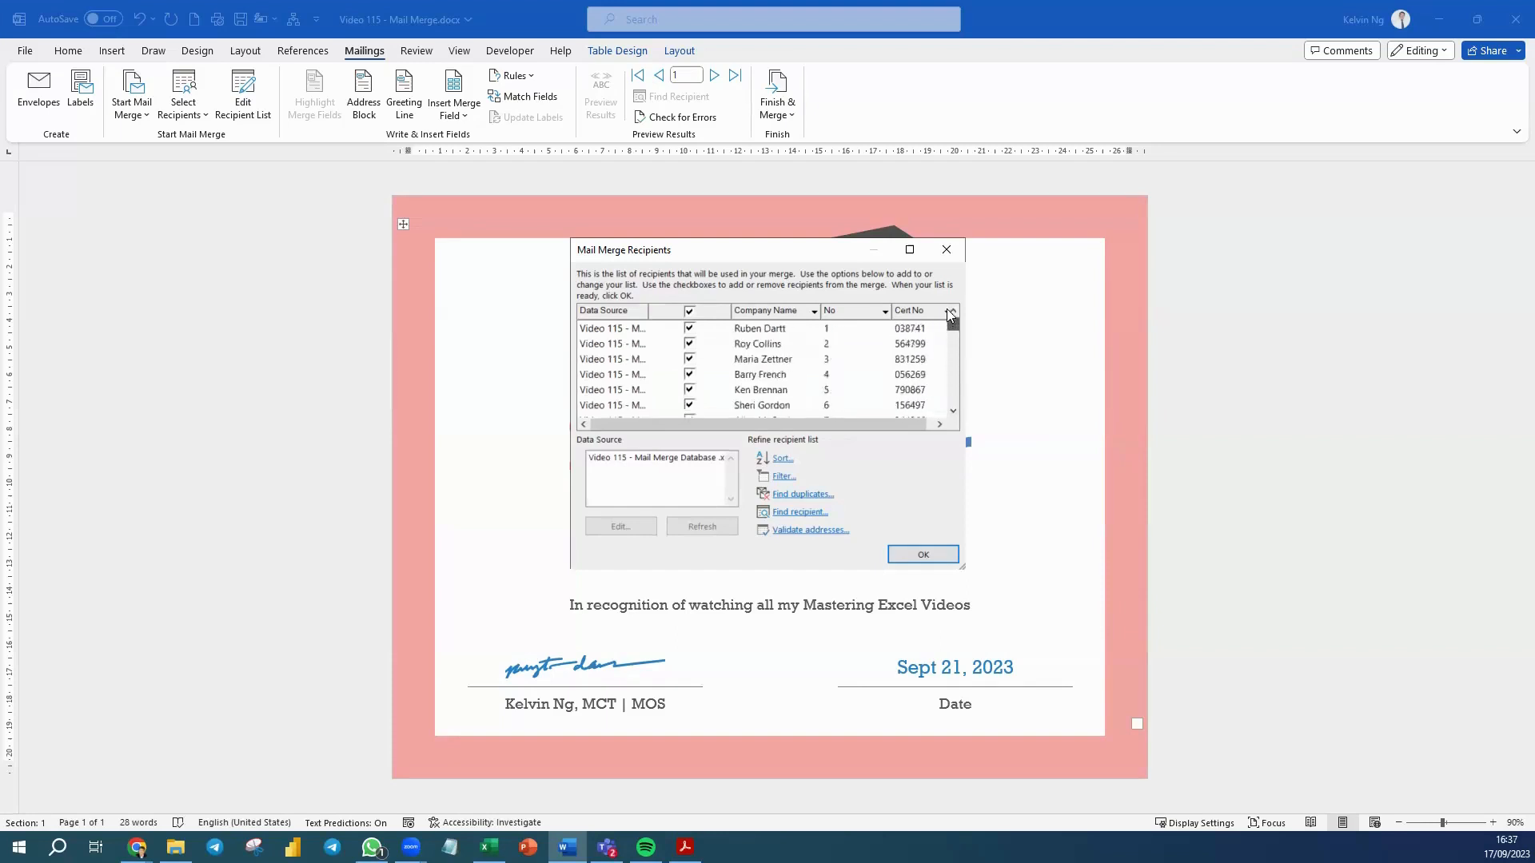
left_click(690, 312)
left_click(689, 329)
left_click(690, 344)
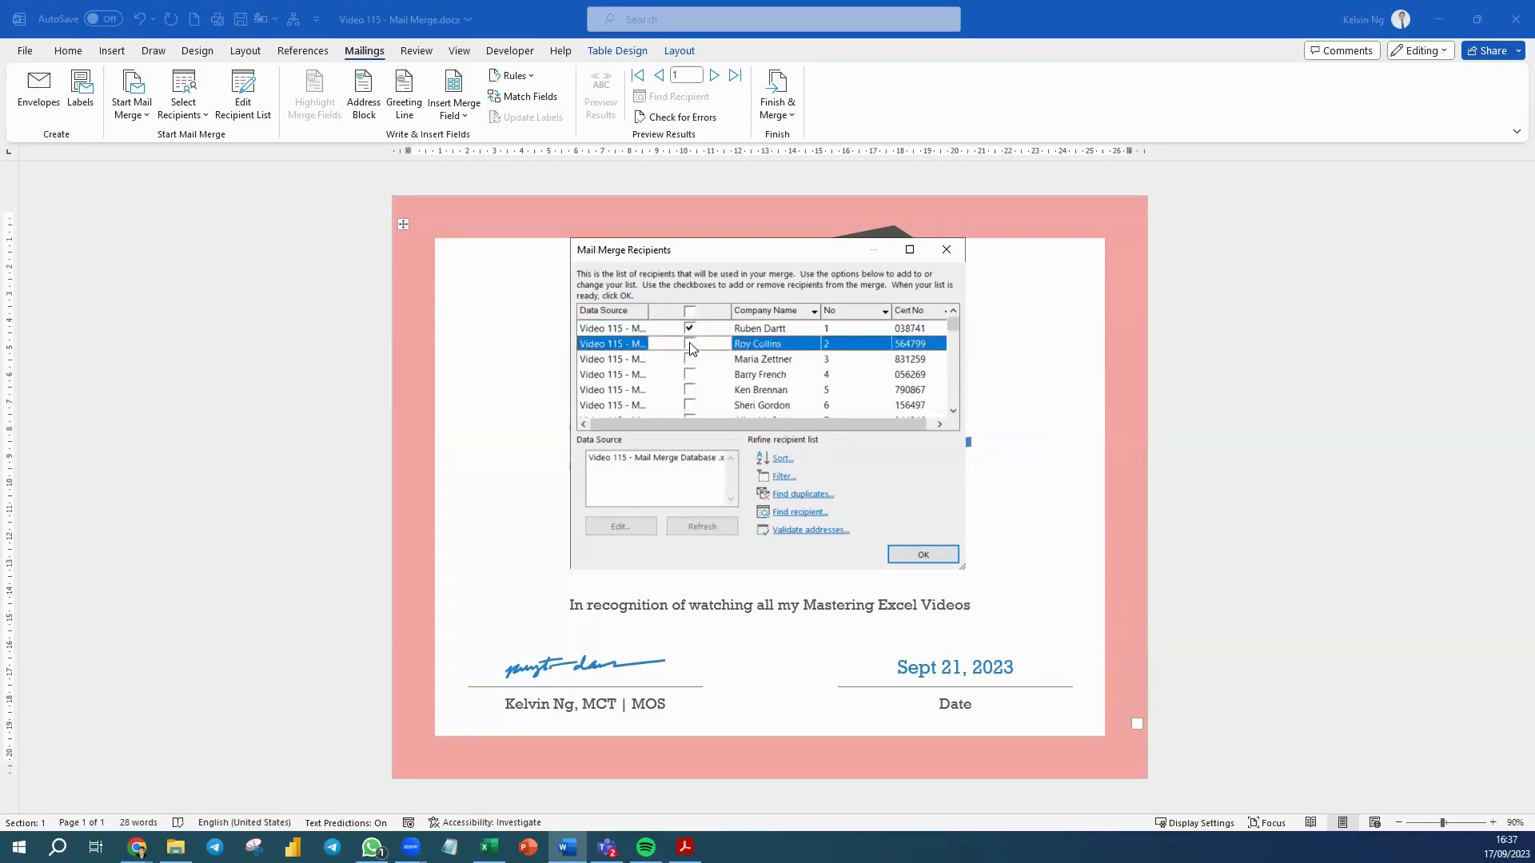
left_click(689, 359)
left_click(690, 374)
left_click(690, 390)
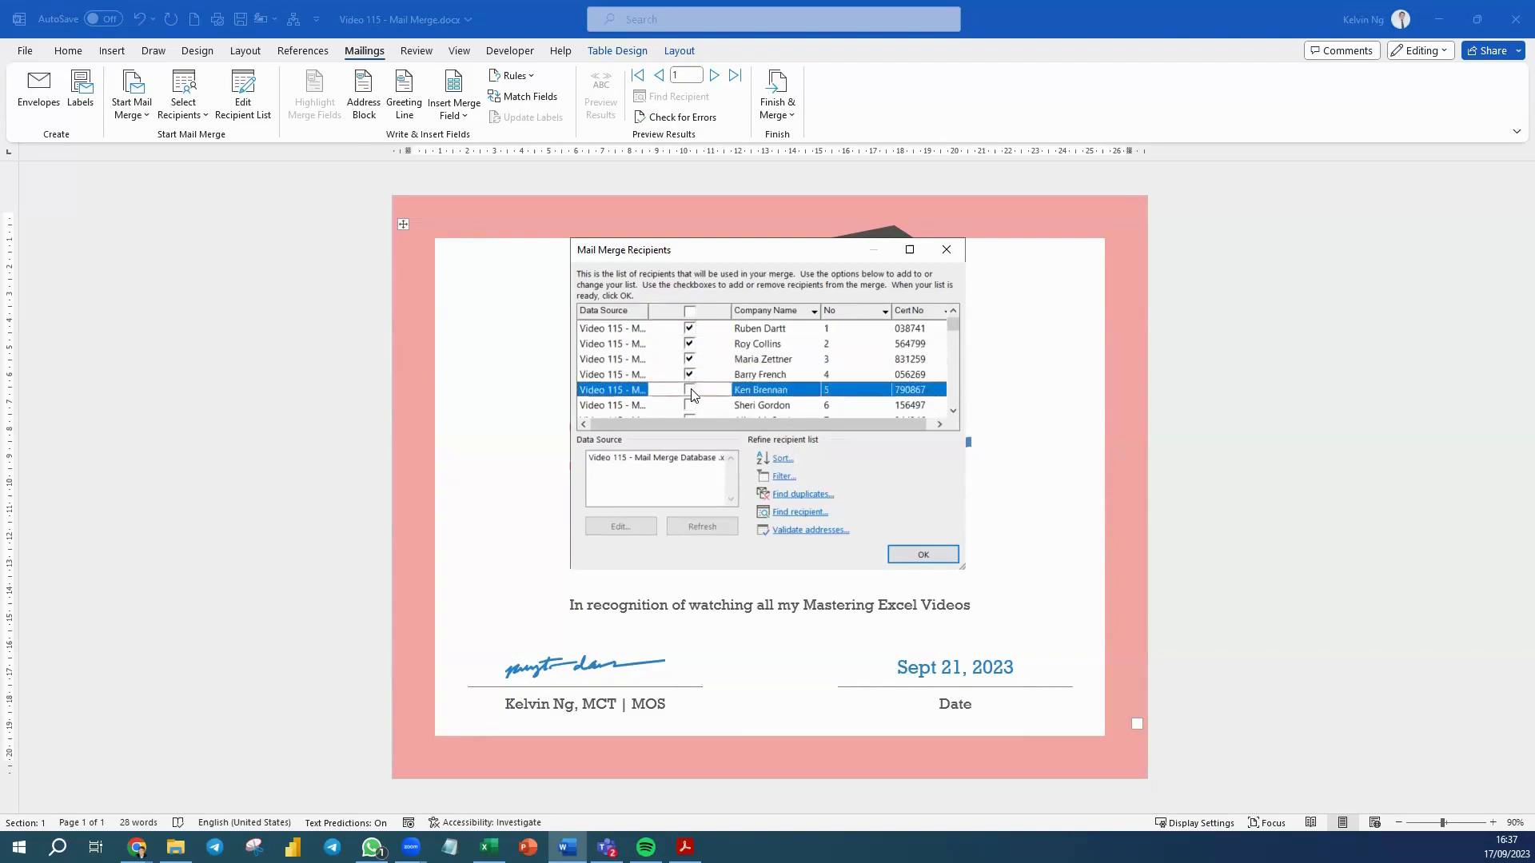
left_click(690, 405)
scroll(694, 392, "down", 1)
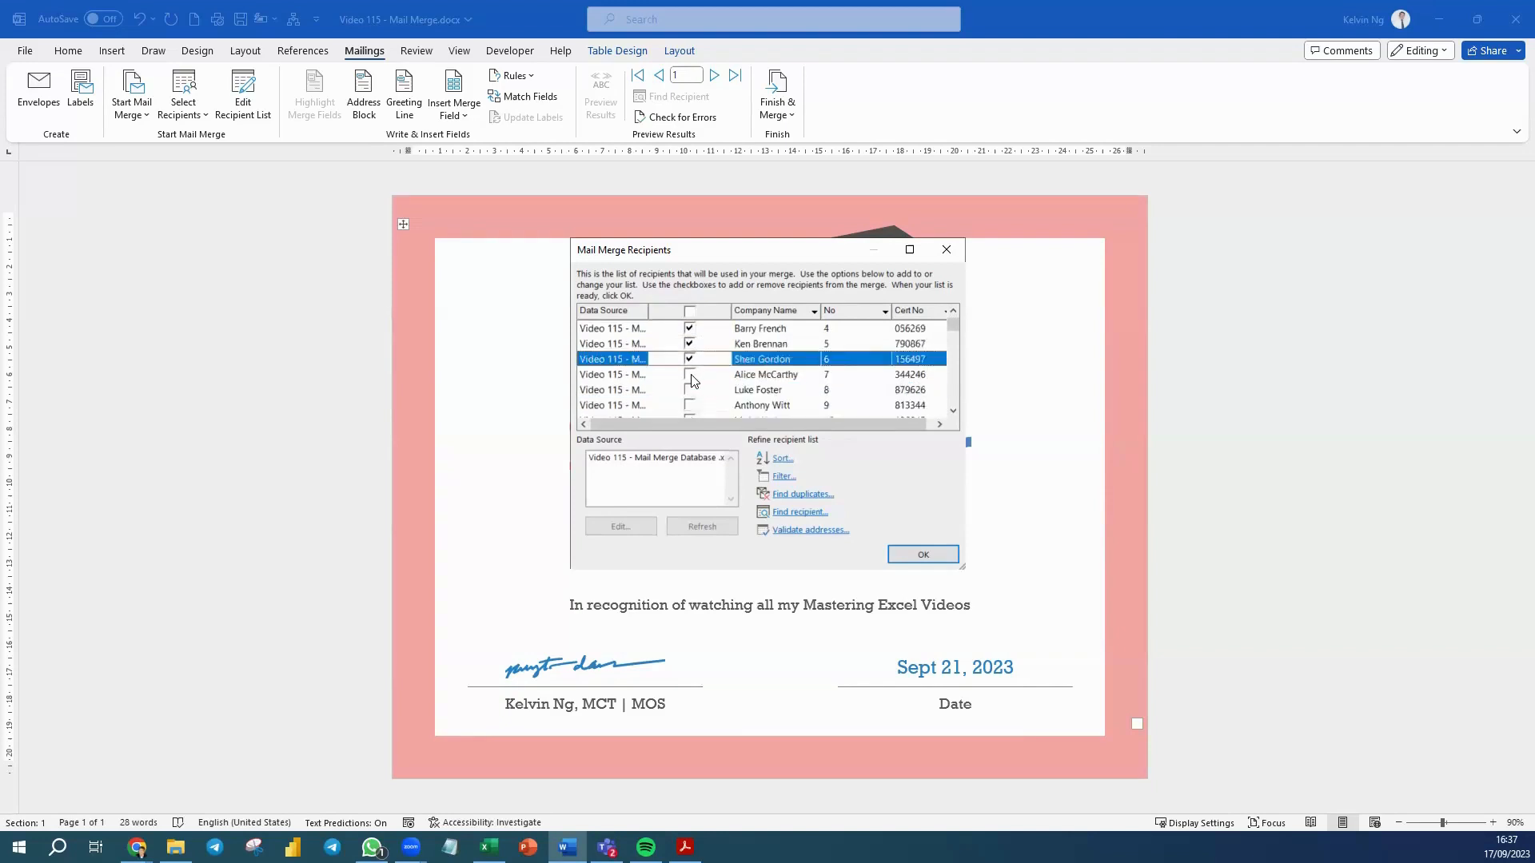
left_click(690, 374)
left_click(689, 391)
left_click(691, 406)
scroll(696, 392, "down", 2)
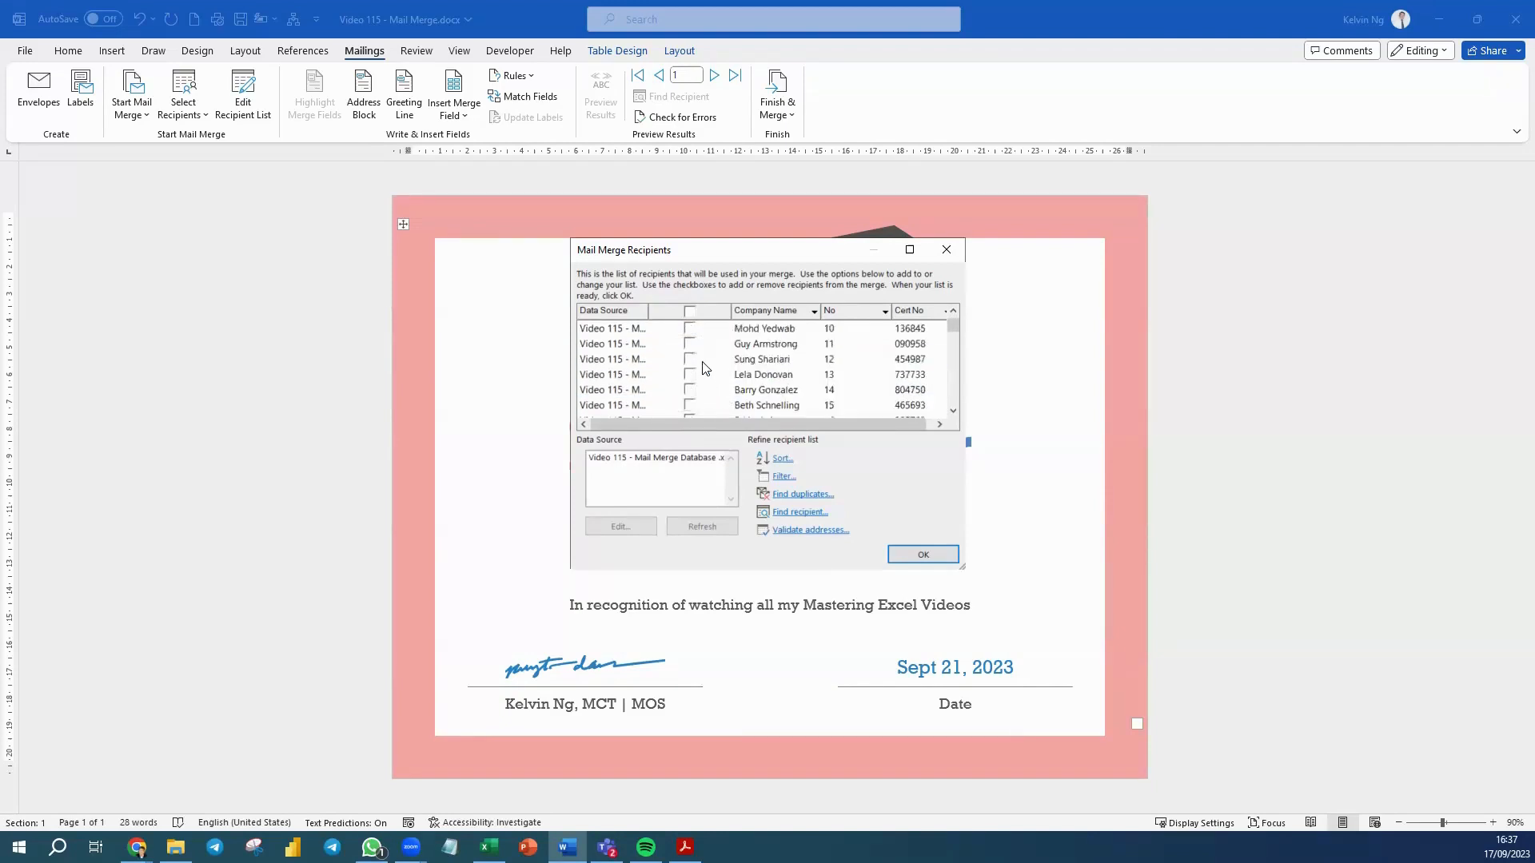
scroll(706, 368, "up", 1)
left_click(690, 374)
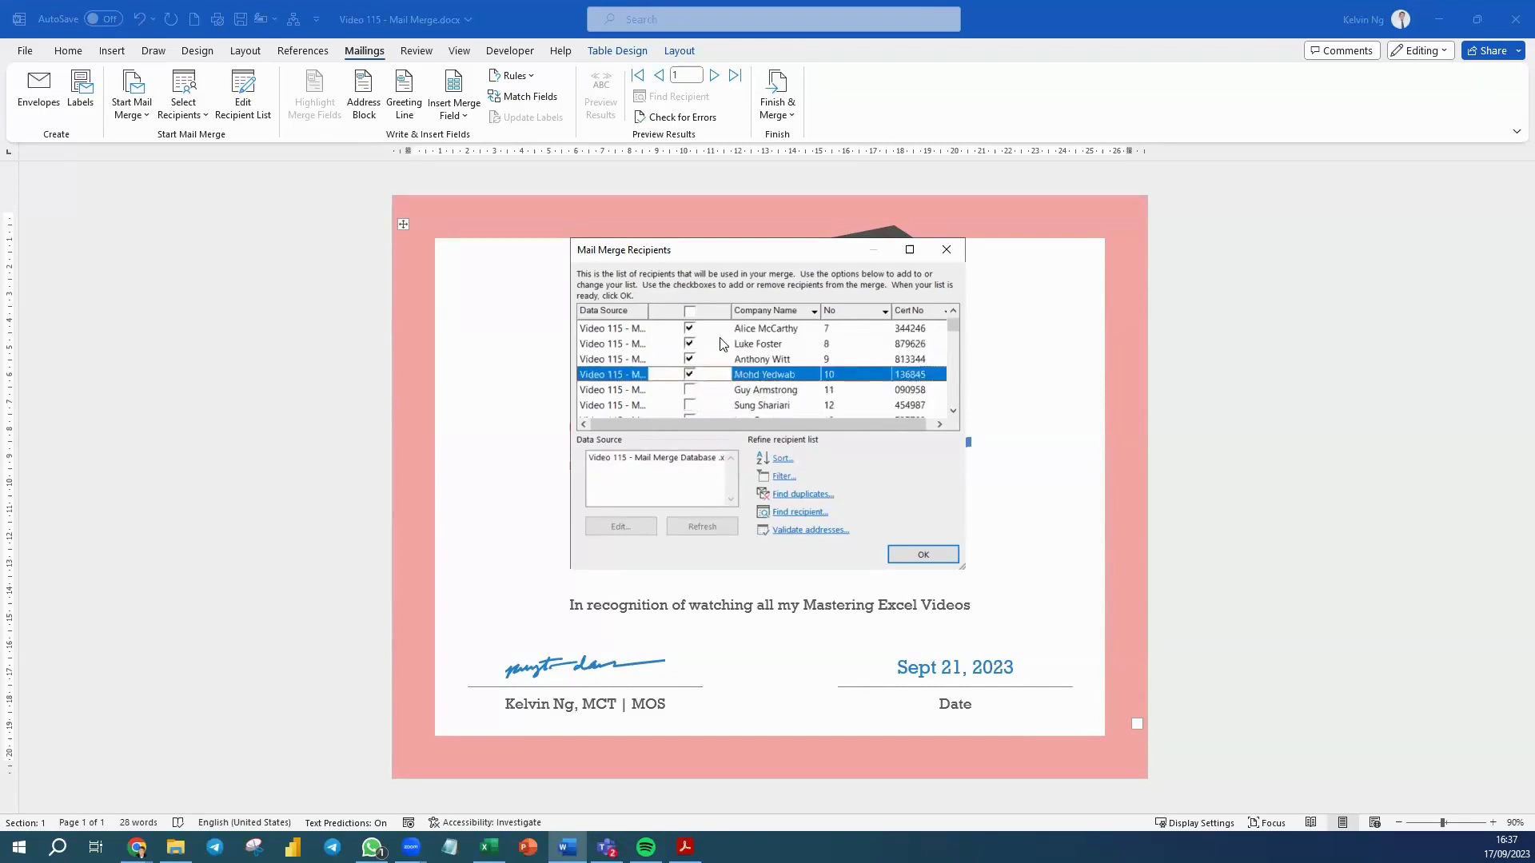
scroll(769, 368, "up", 2)
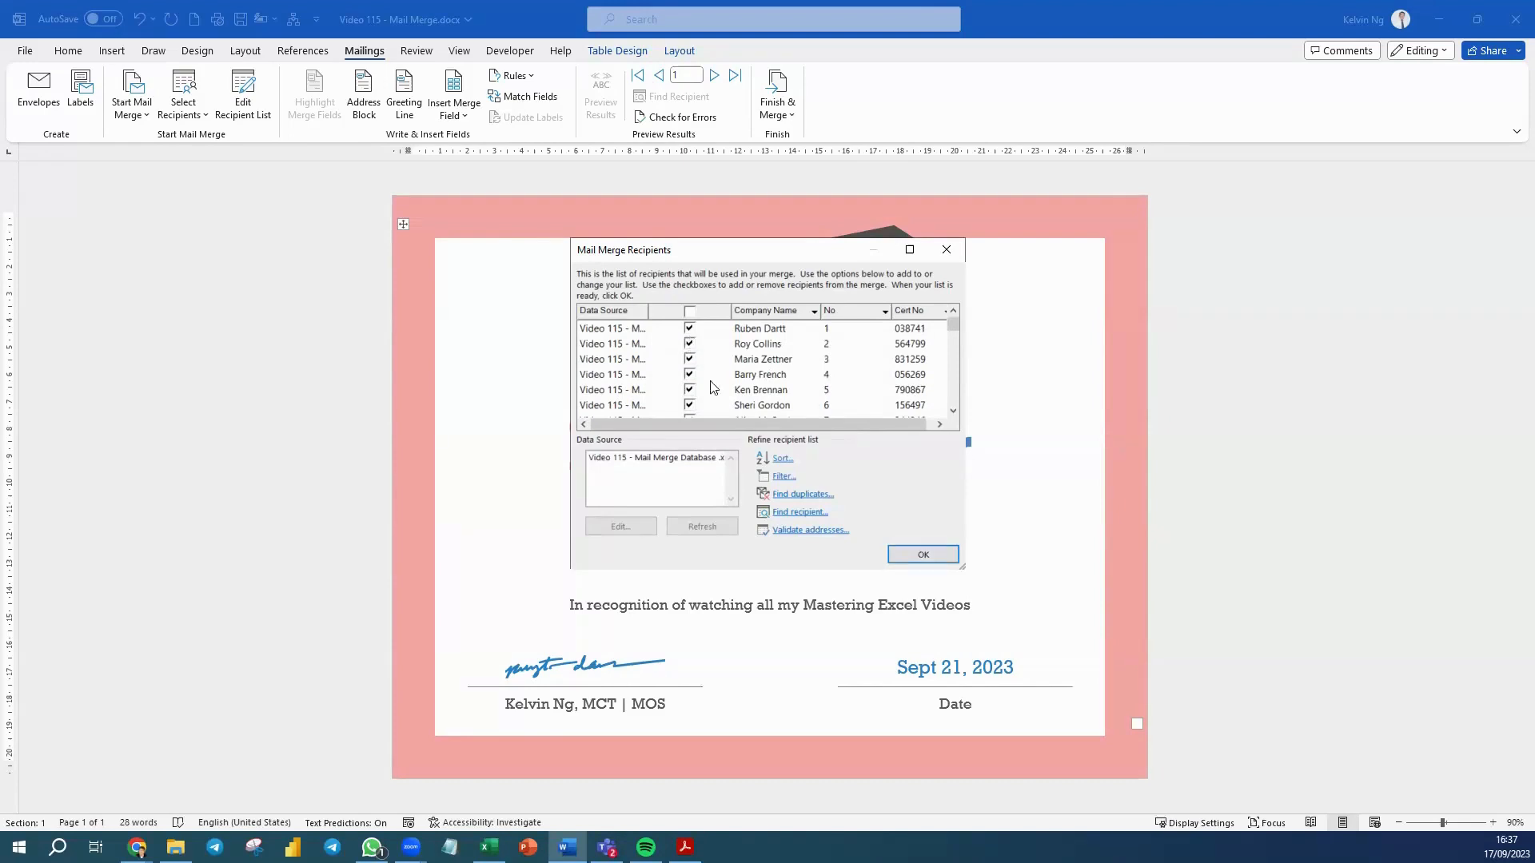
left_click(919, 556)
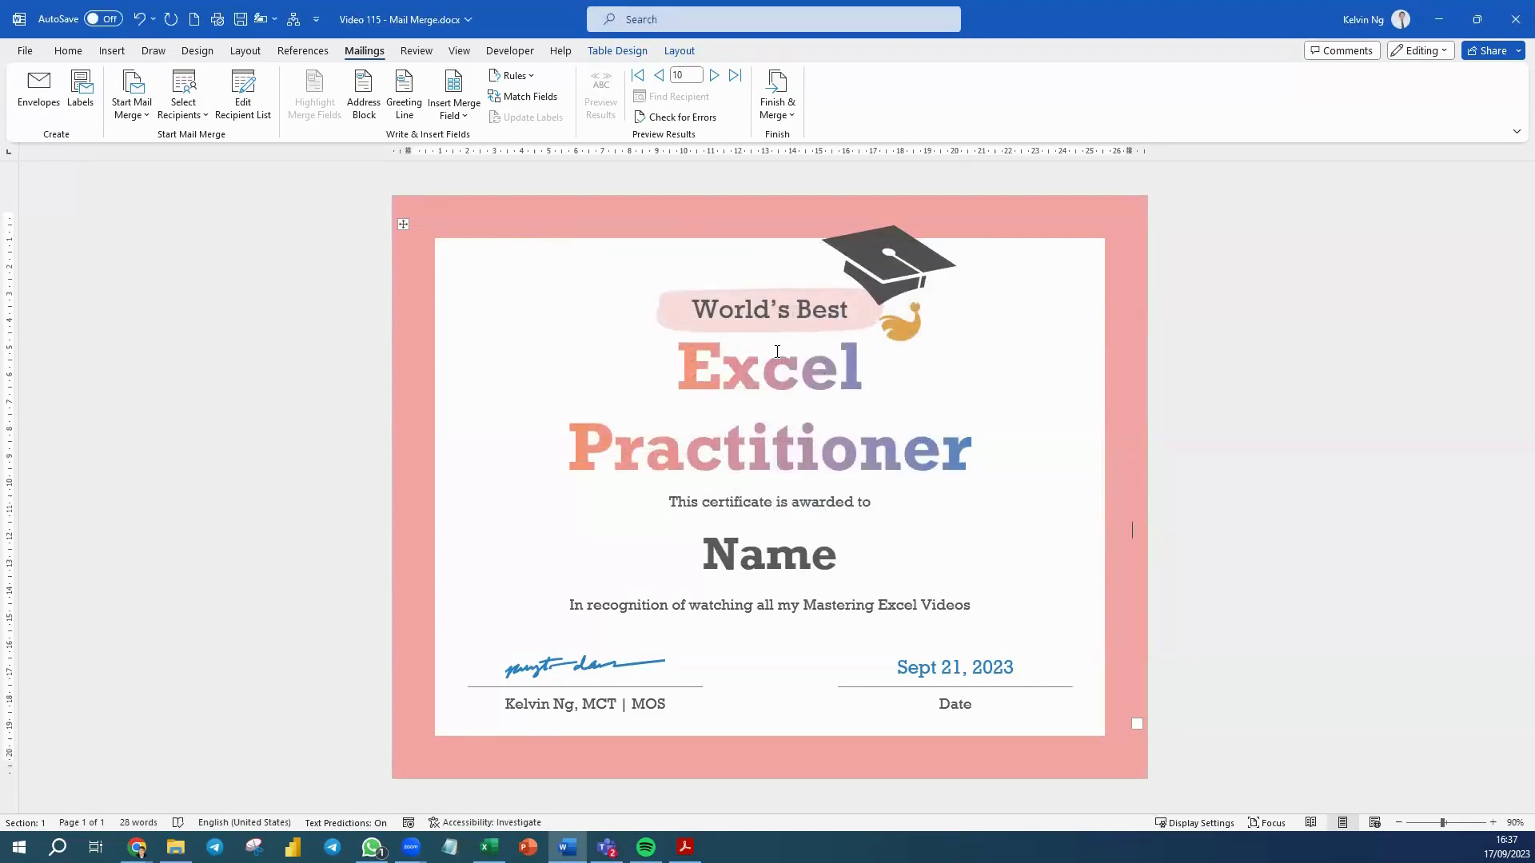
Replace the Name placeholder on the certificate with the Company_Name merge field
double_click(783, 562)
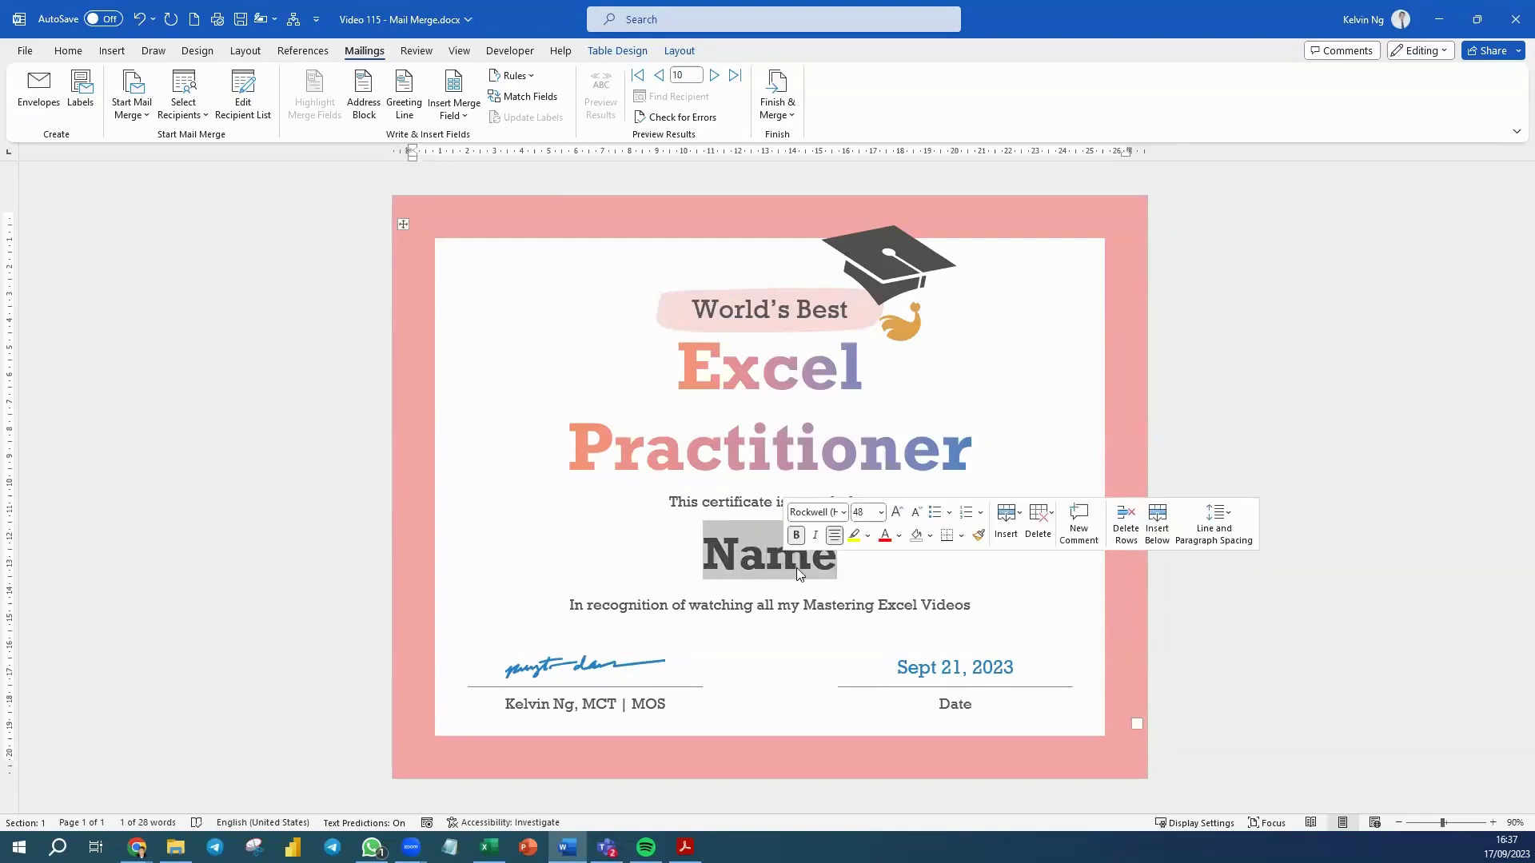
left_click(462, 116)
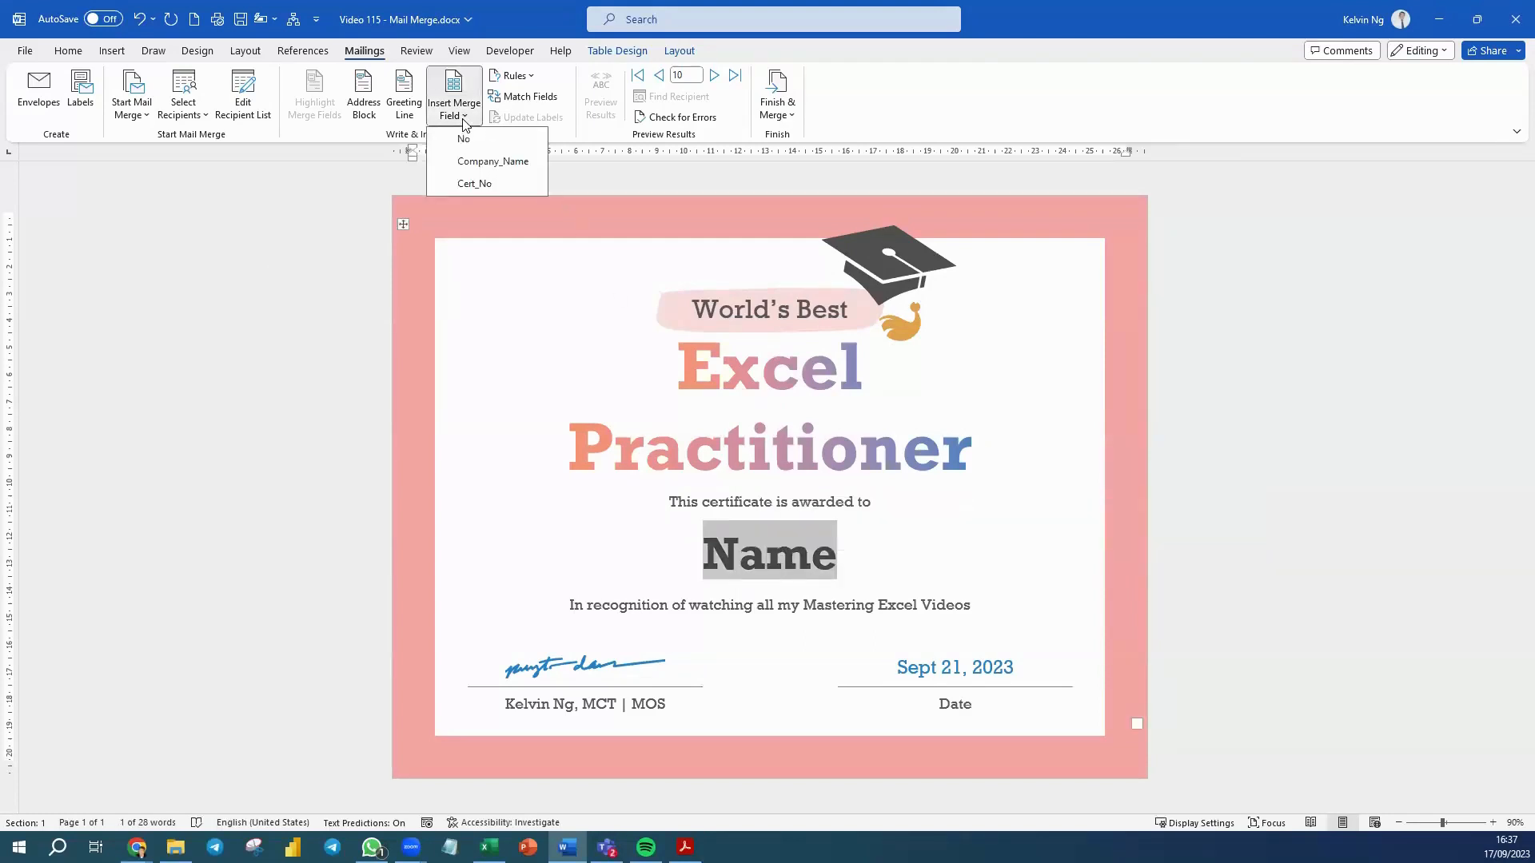
left_click(471, 162)
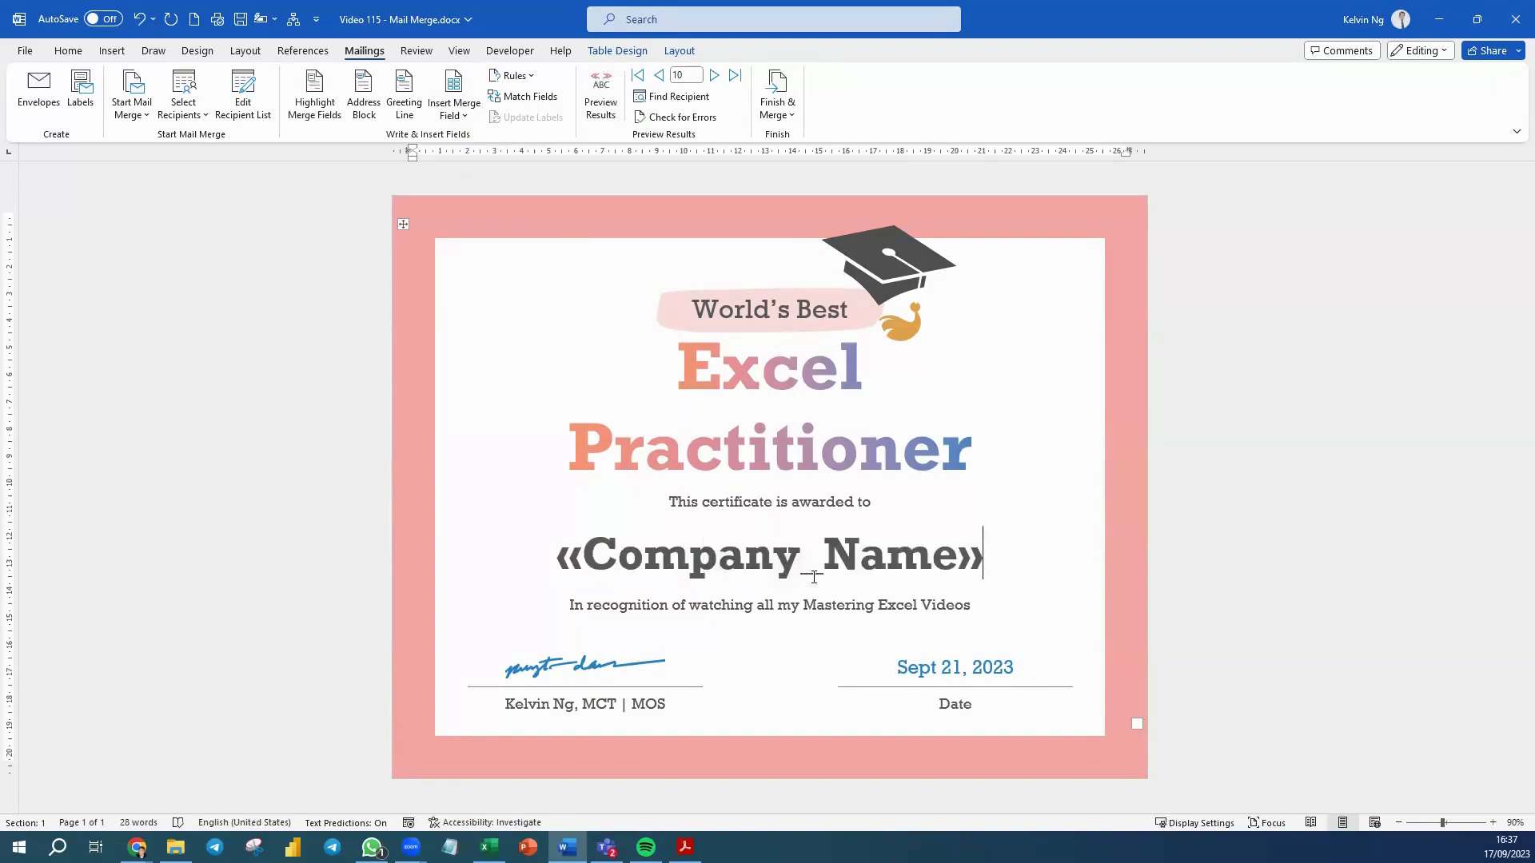
Preview the merge results on the certificate and browse backwards from record 10 to record 1
left_click(593, 120)
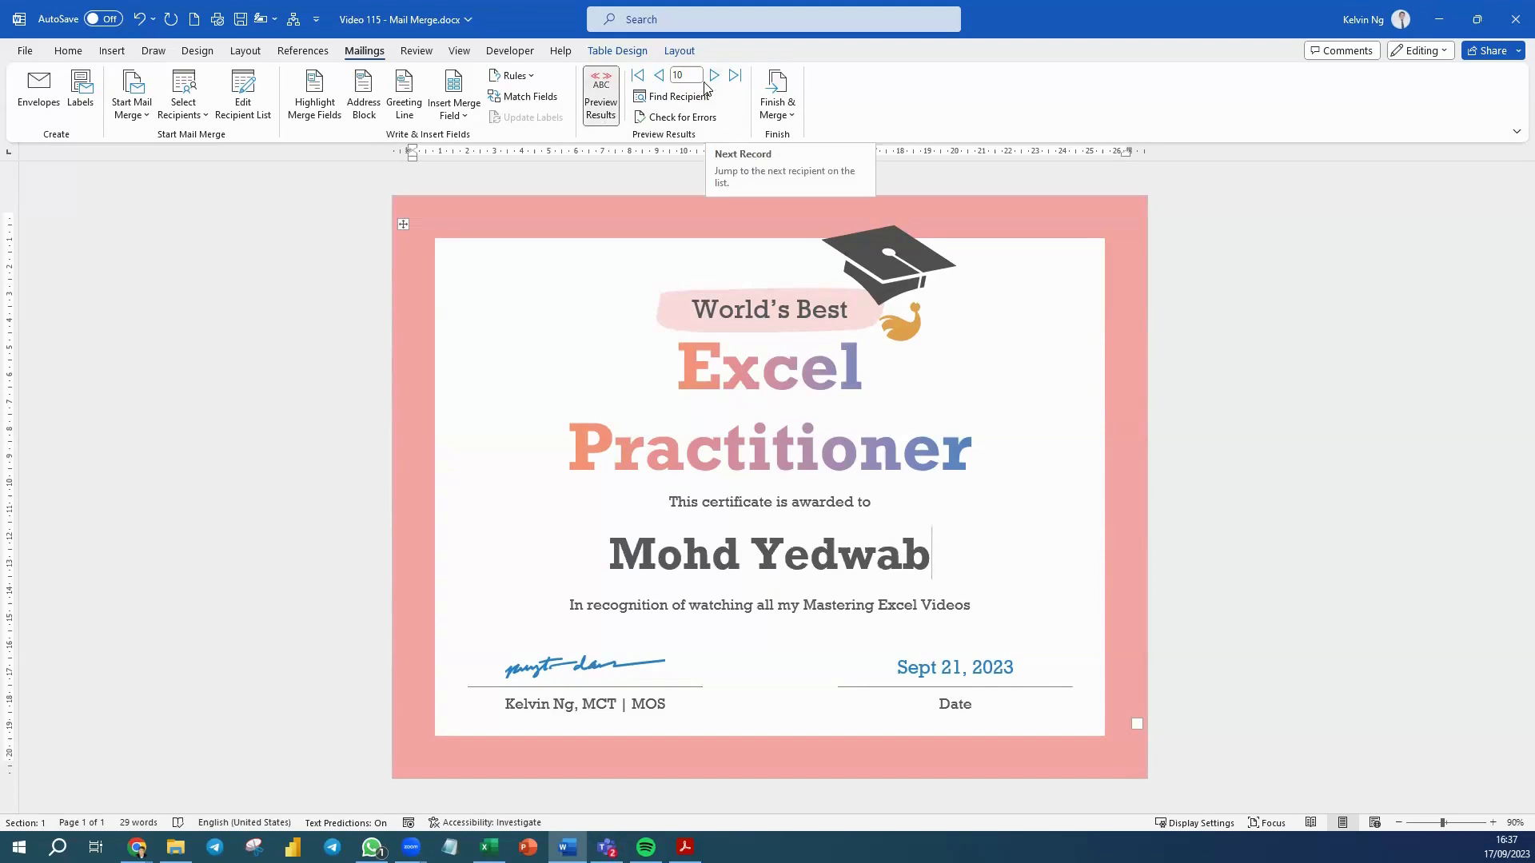
left_click(658, 80)
left_click(658, 80)
left_click(658, 77)
left_click(658, 77)
left_click(658, 77)
left_click(658, 77)
left_click(658, 77)
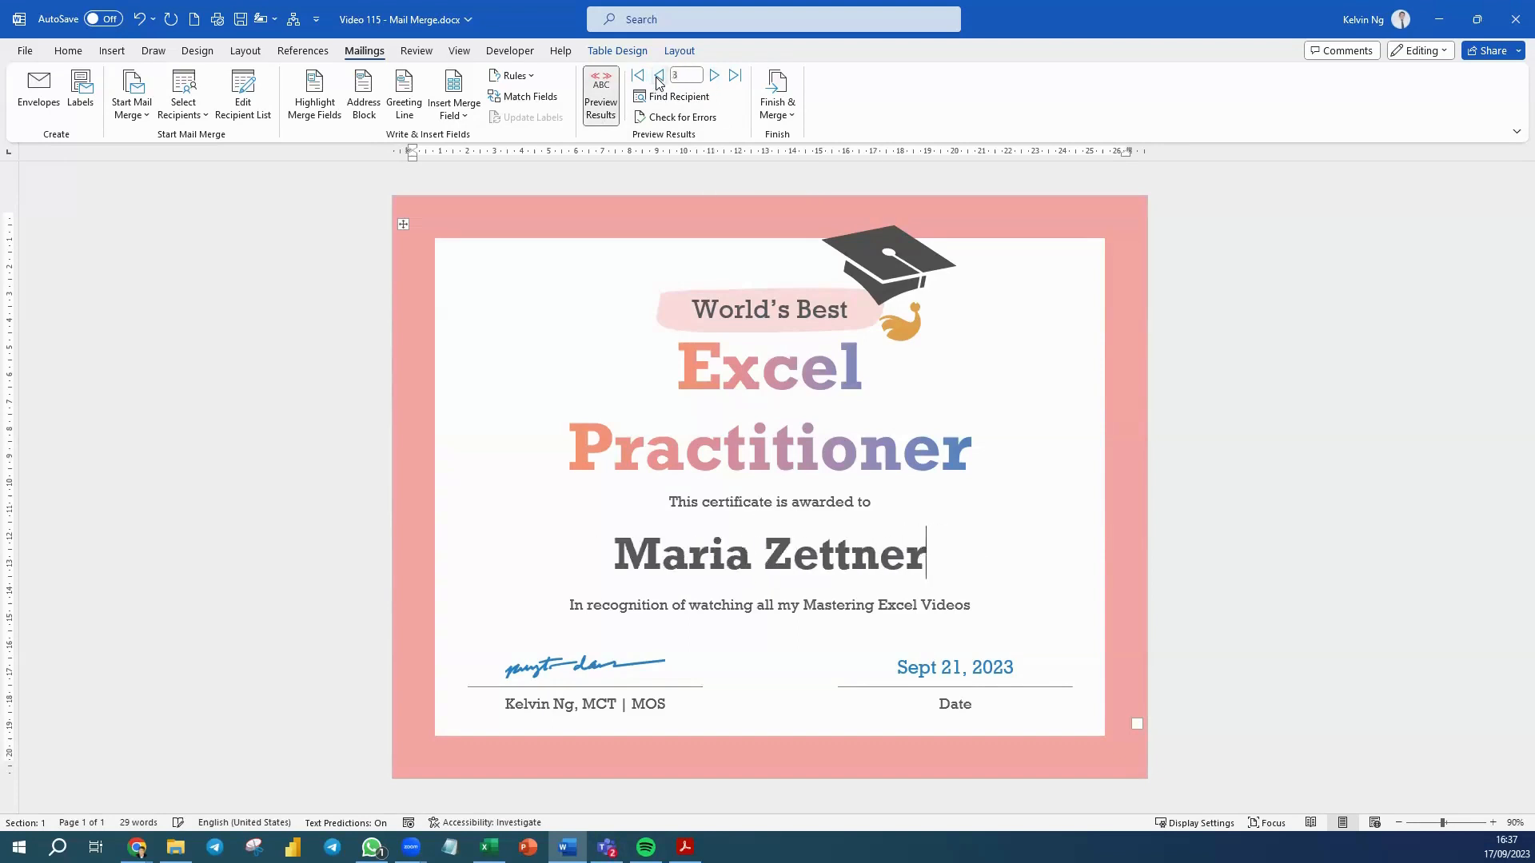
left_click(658, 77)
left_click(658, 77)
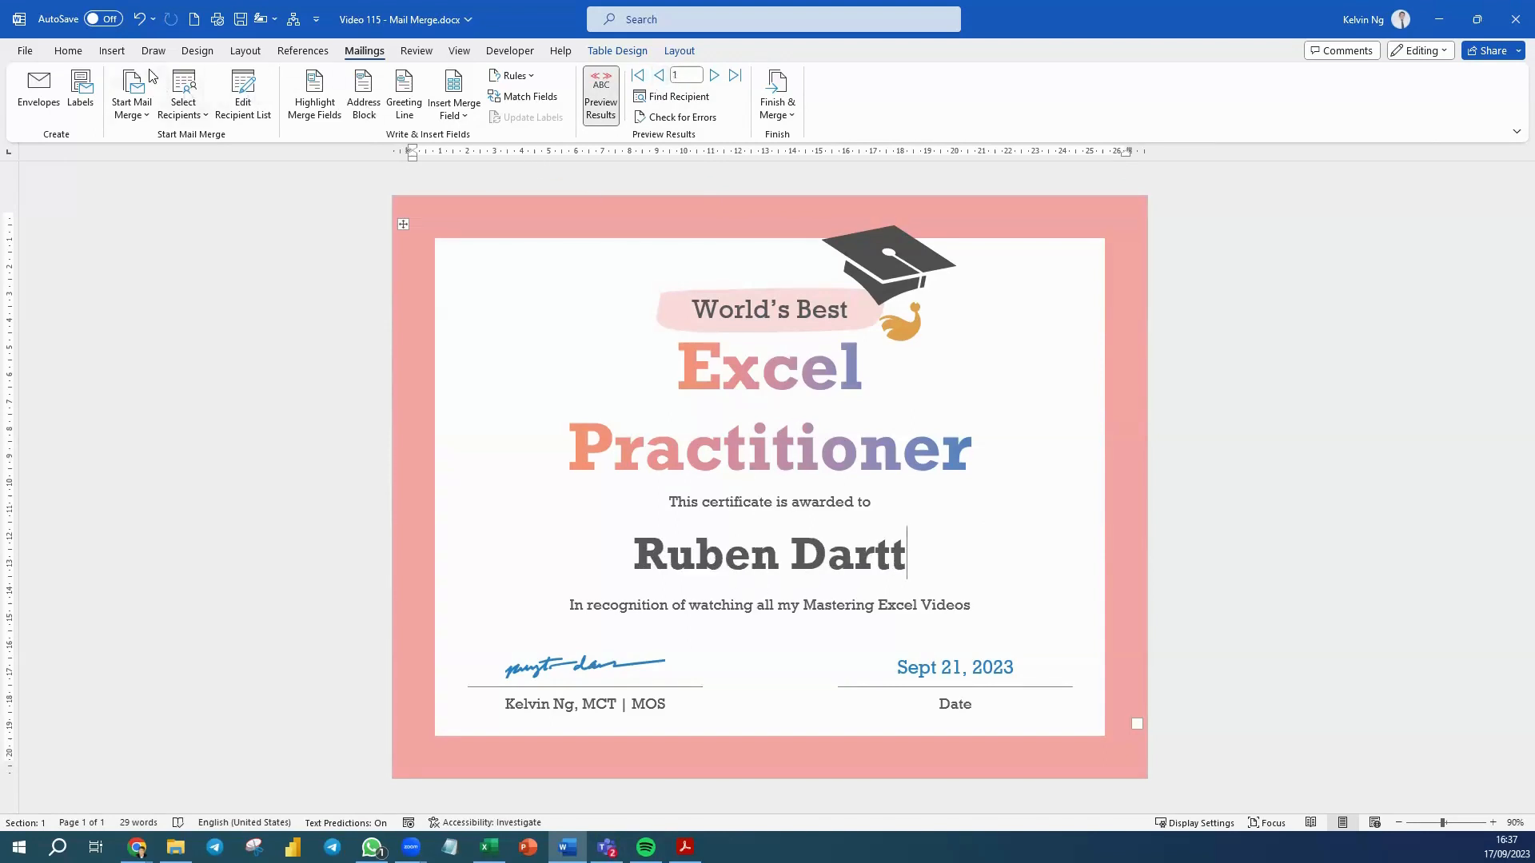
Draw a text box between the signature and date blocks and enlarge it to about 1.33 cm high by 5.94 cm wide
left_click(112, 50)
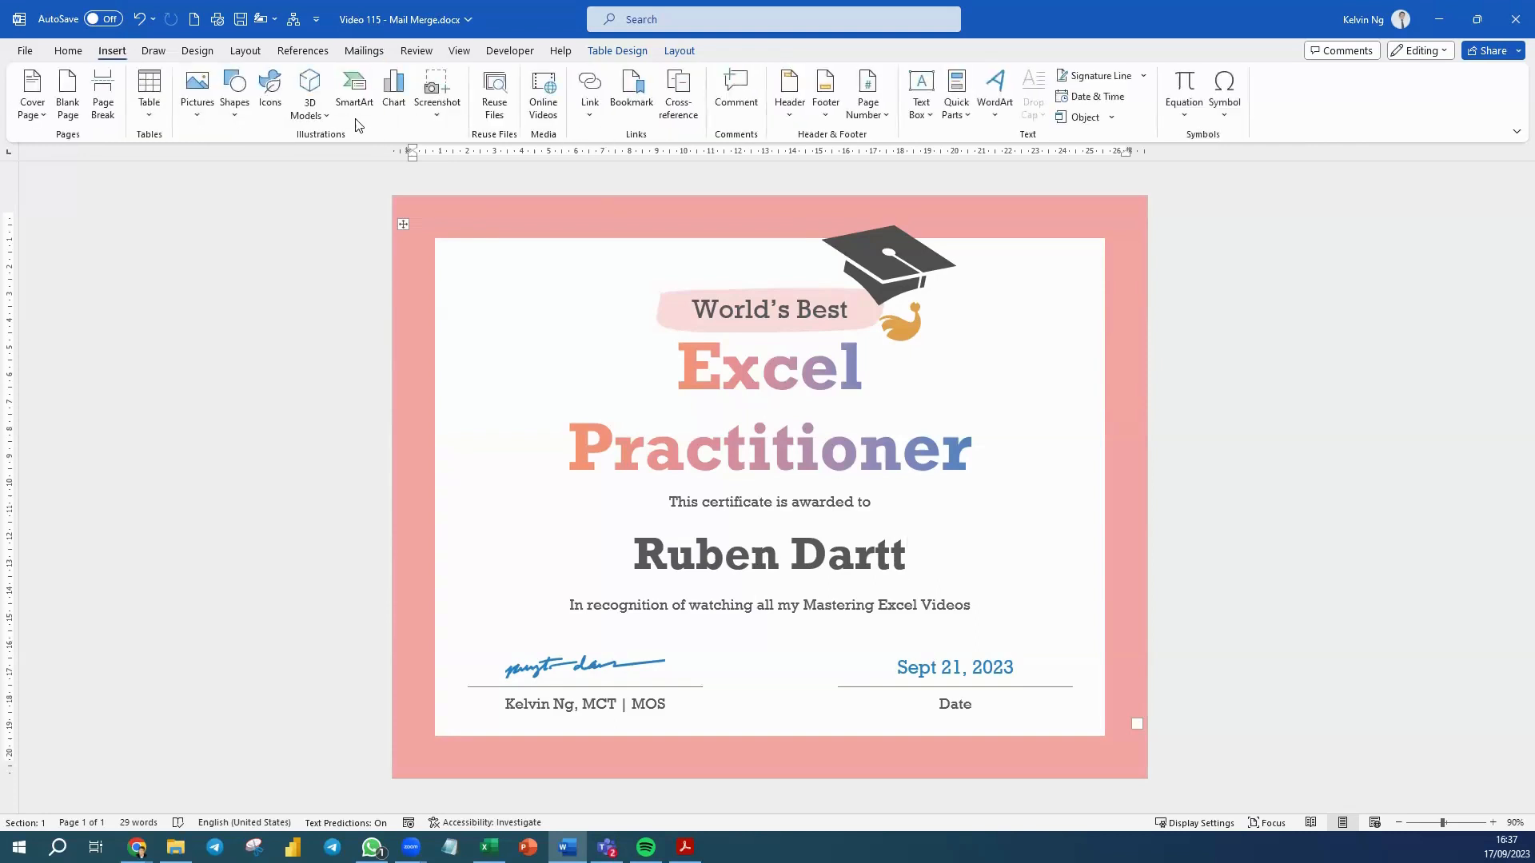
left_click(234, 98)
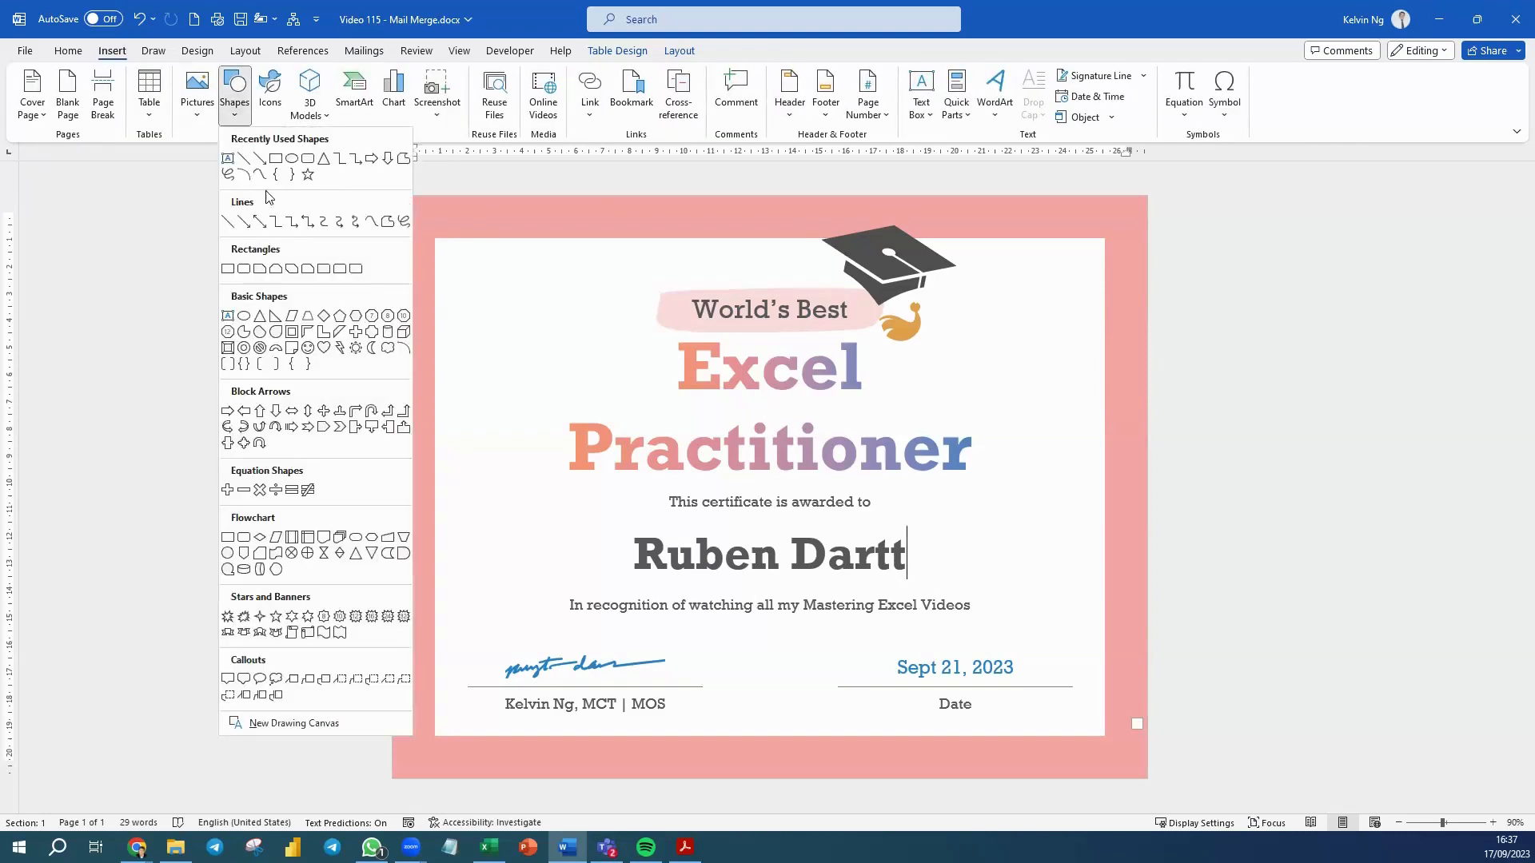
left_click(228, 158)
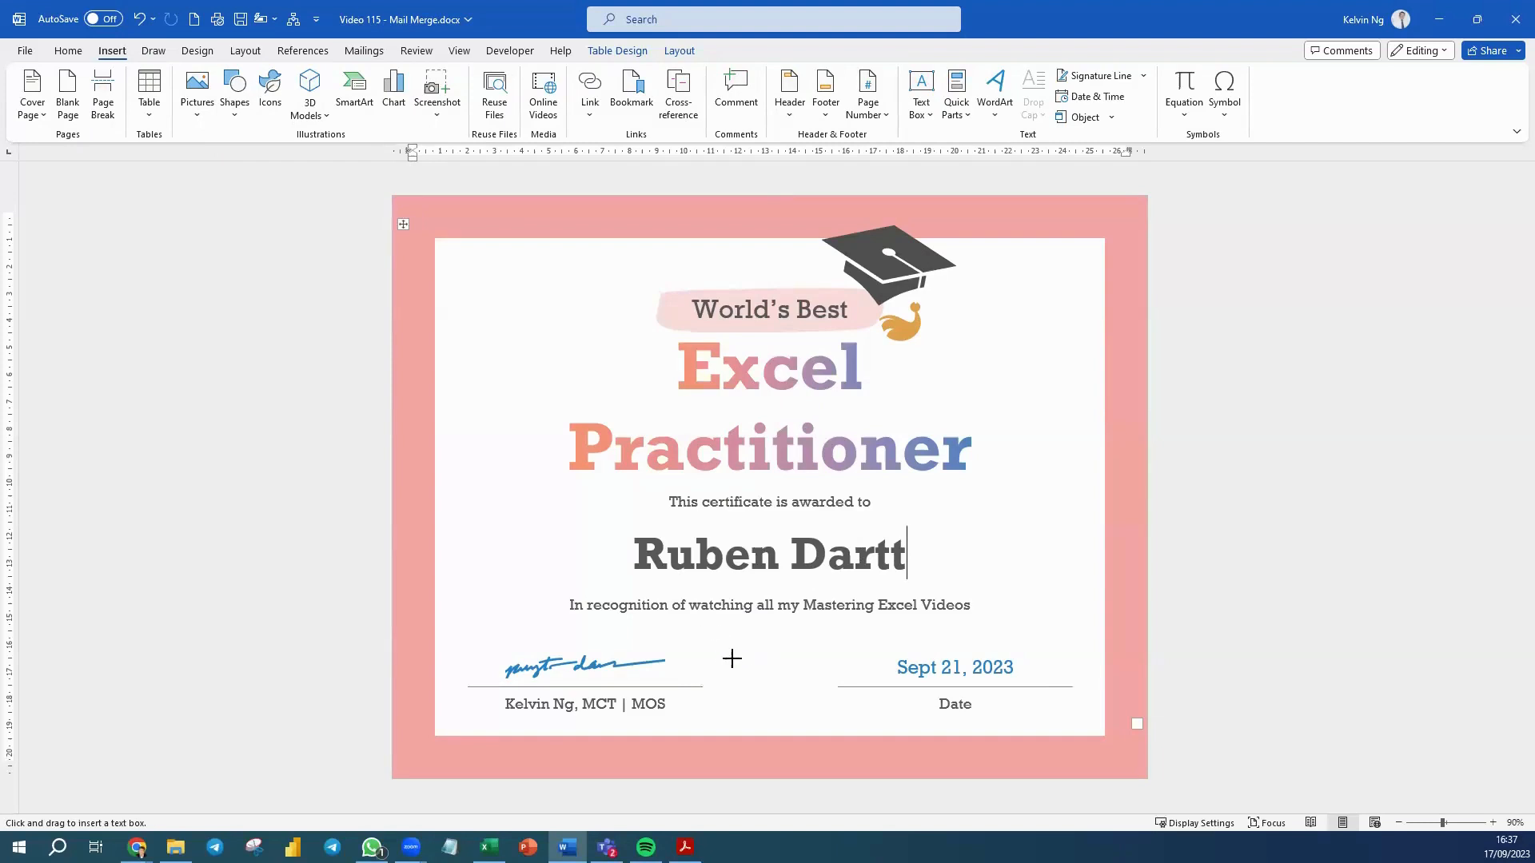
left_click_drag(705, 696, 867, 723)
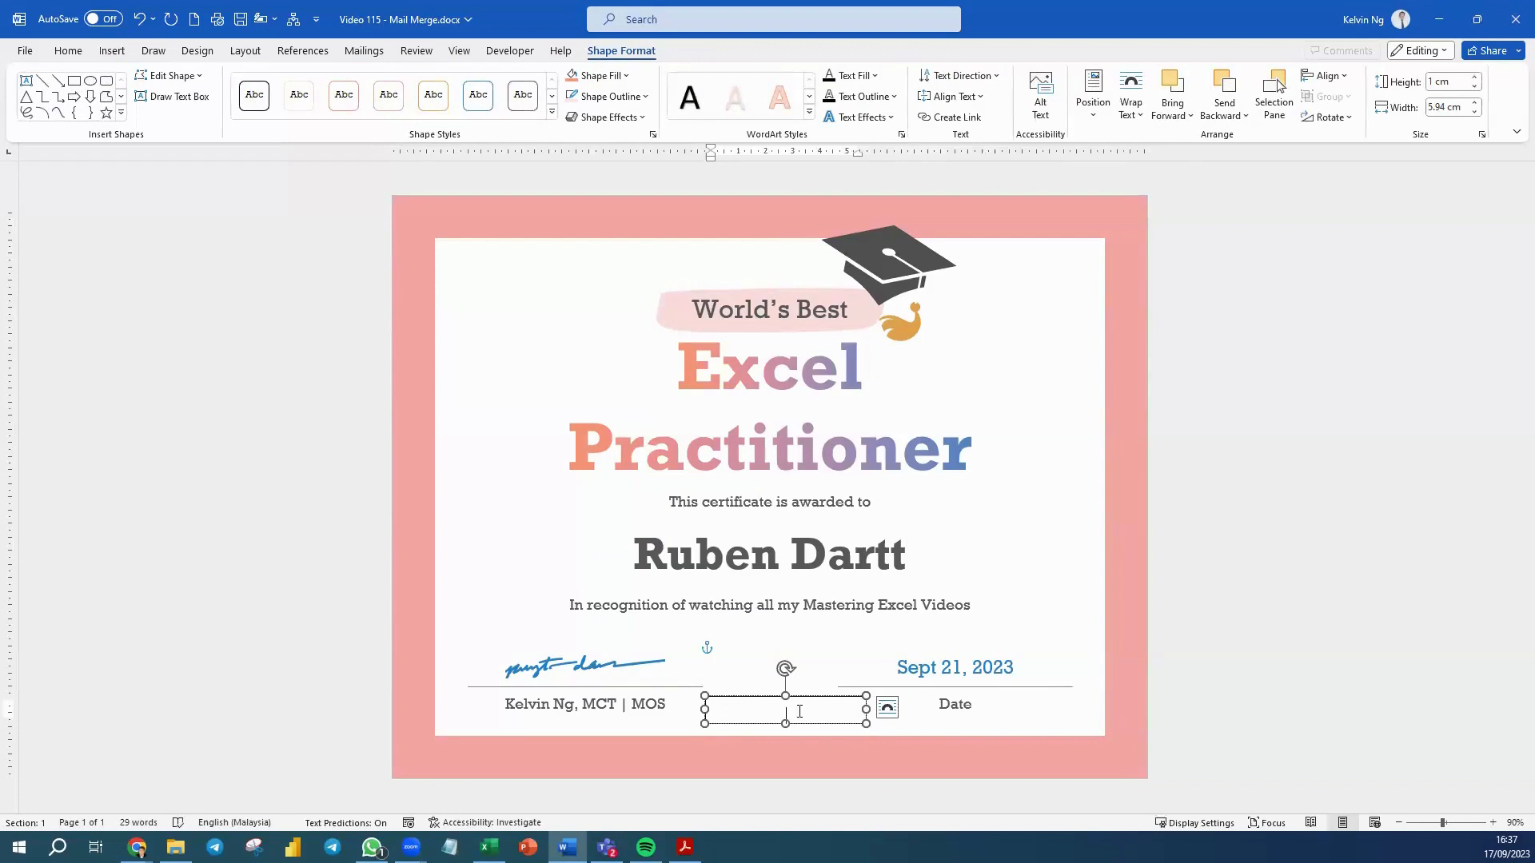
left_click_drag(785, 696, 785, 688)
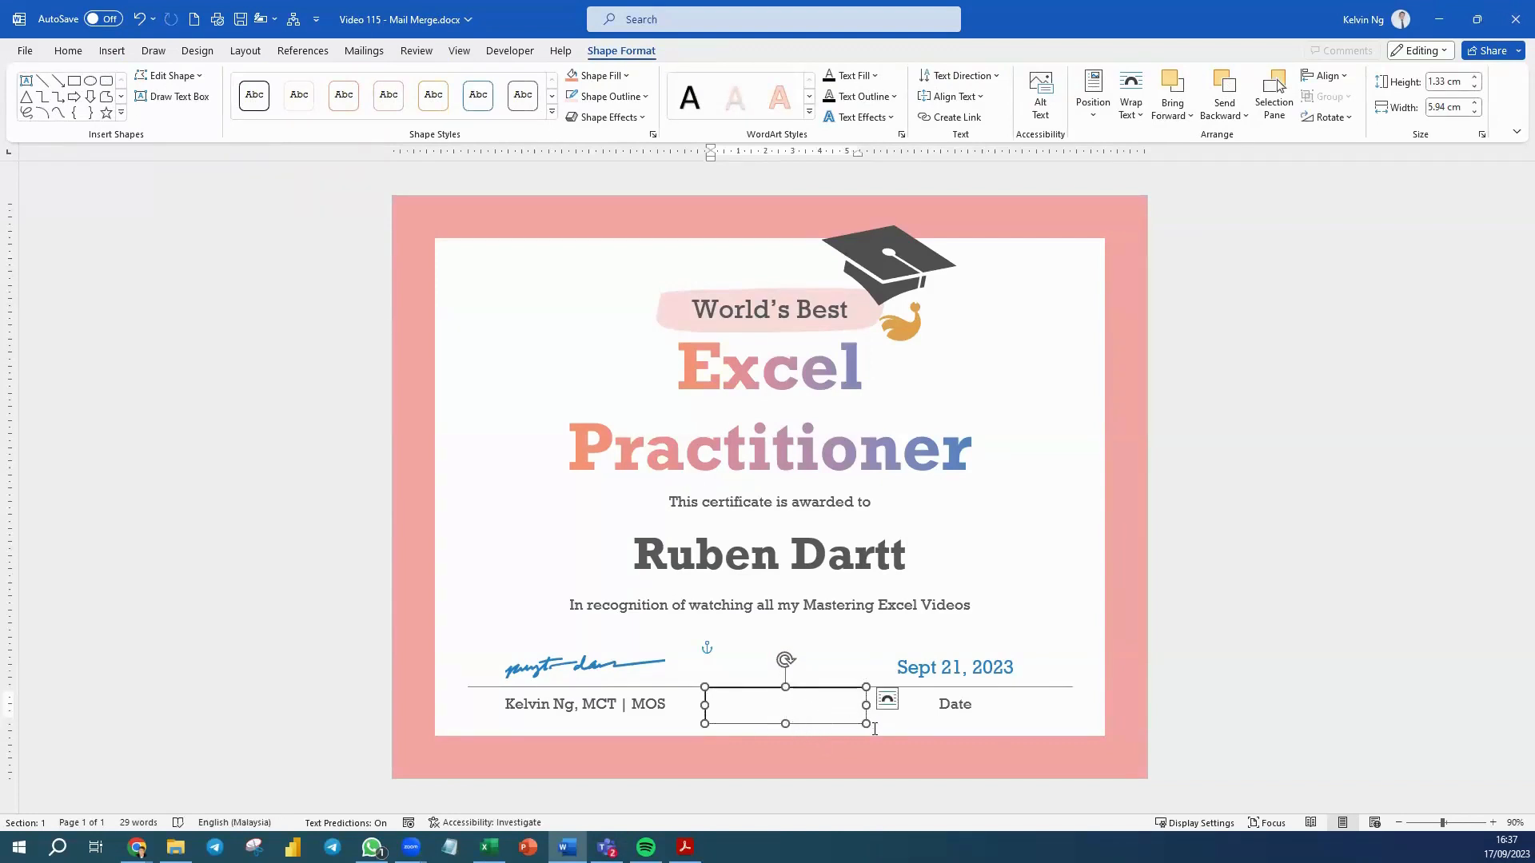
Enter "Cert no :" in the text box followed by the Cert_No merge field
type("Cert no :")
left_click(365, 50)
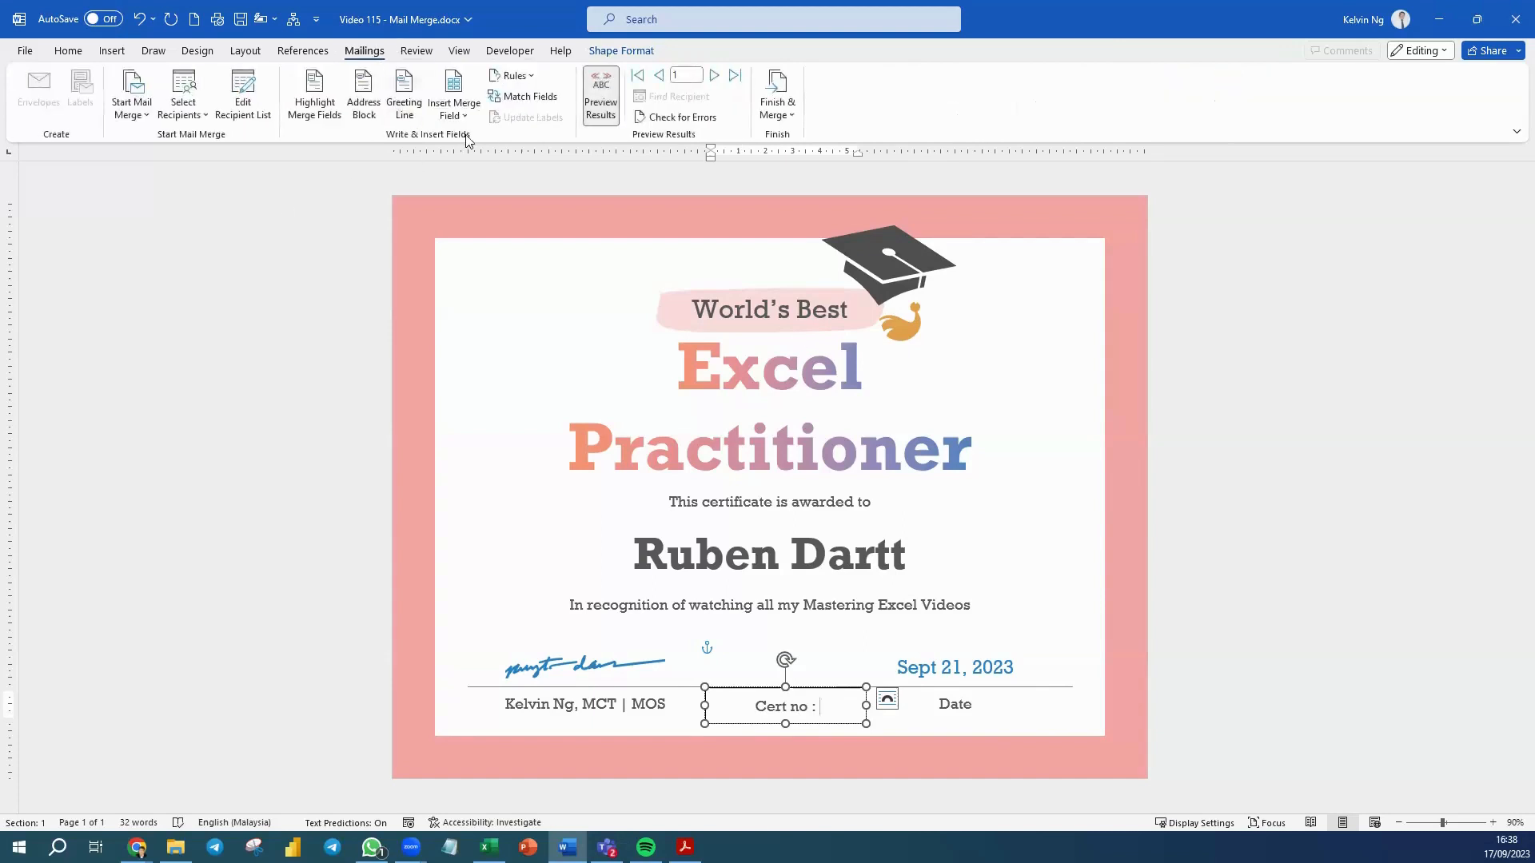
left_click(458, 117)
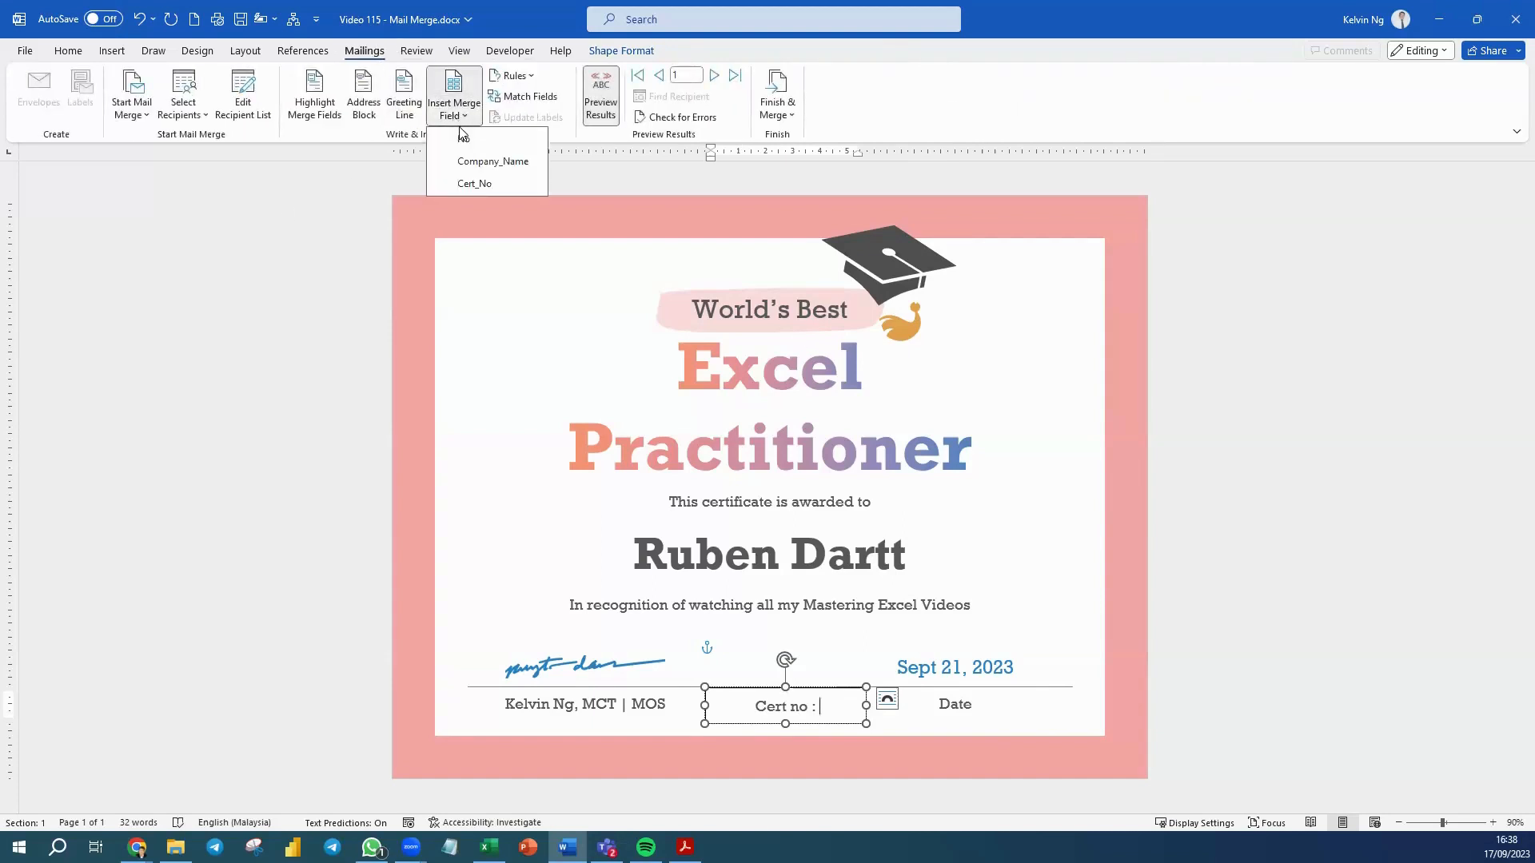
left_click(478, 183)
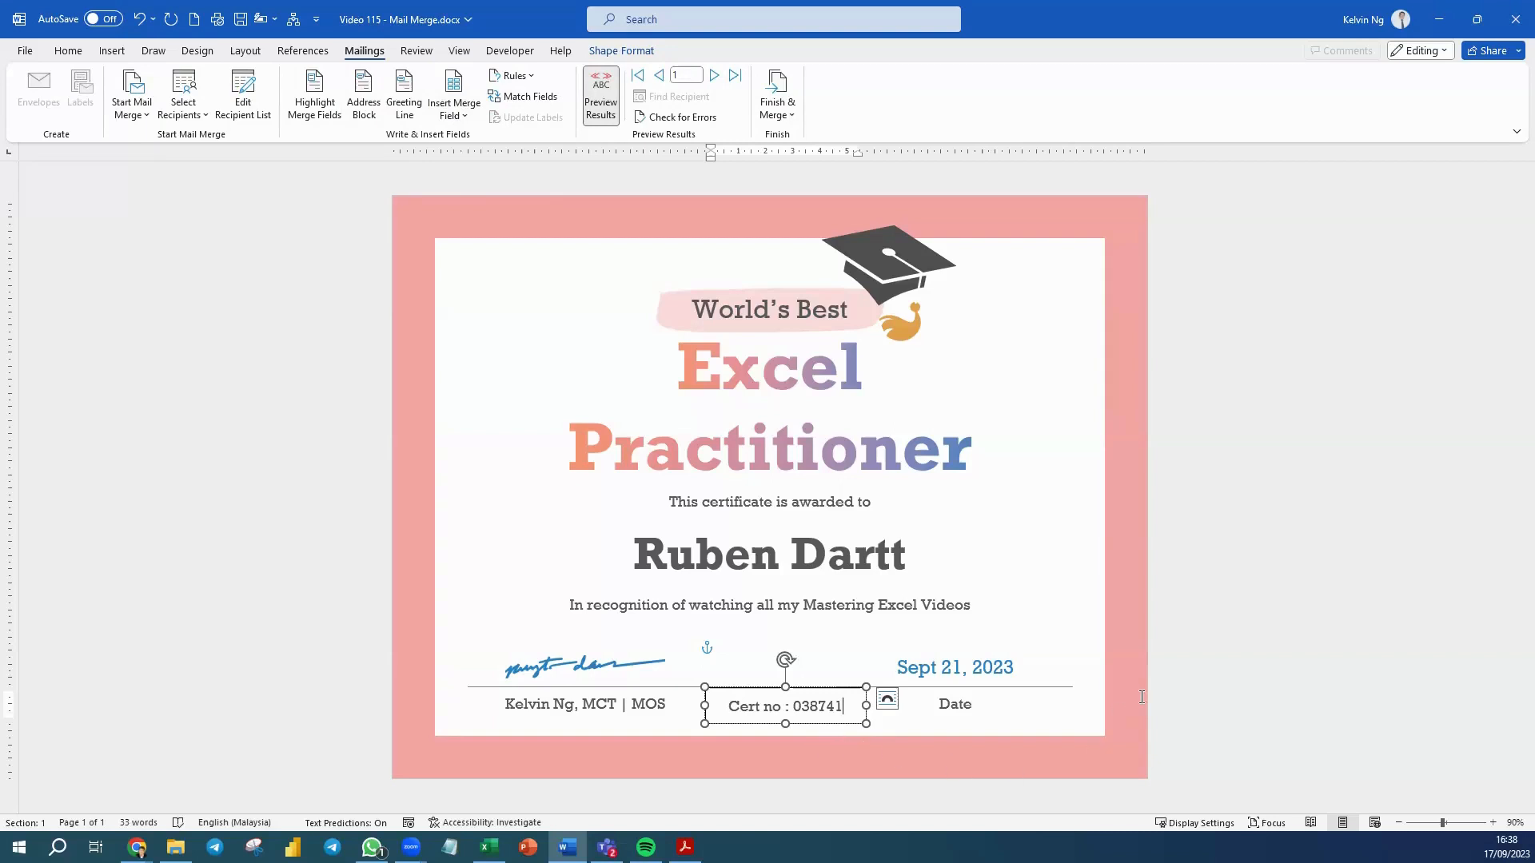
Select the text box's contents and reduce the font size to 12
left_click(867, 712)
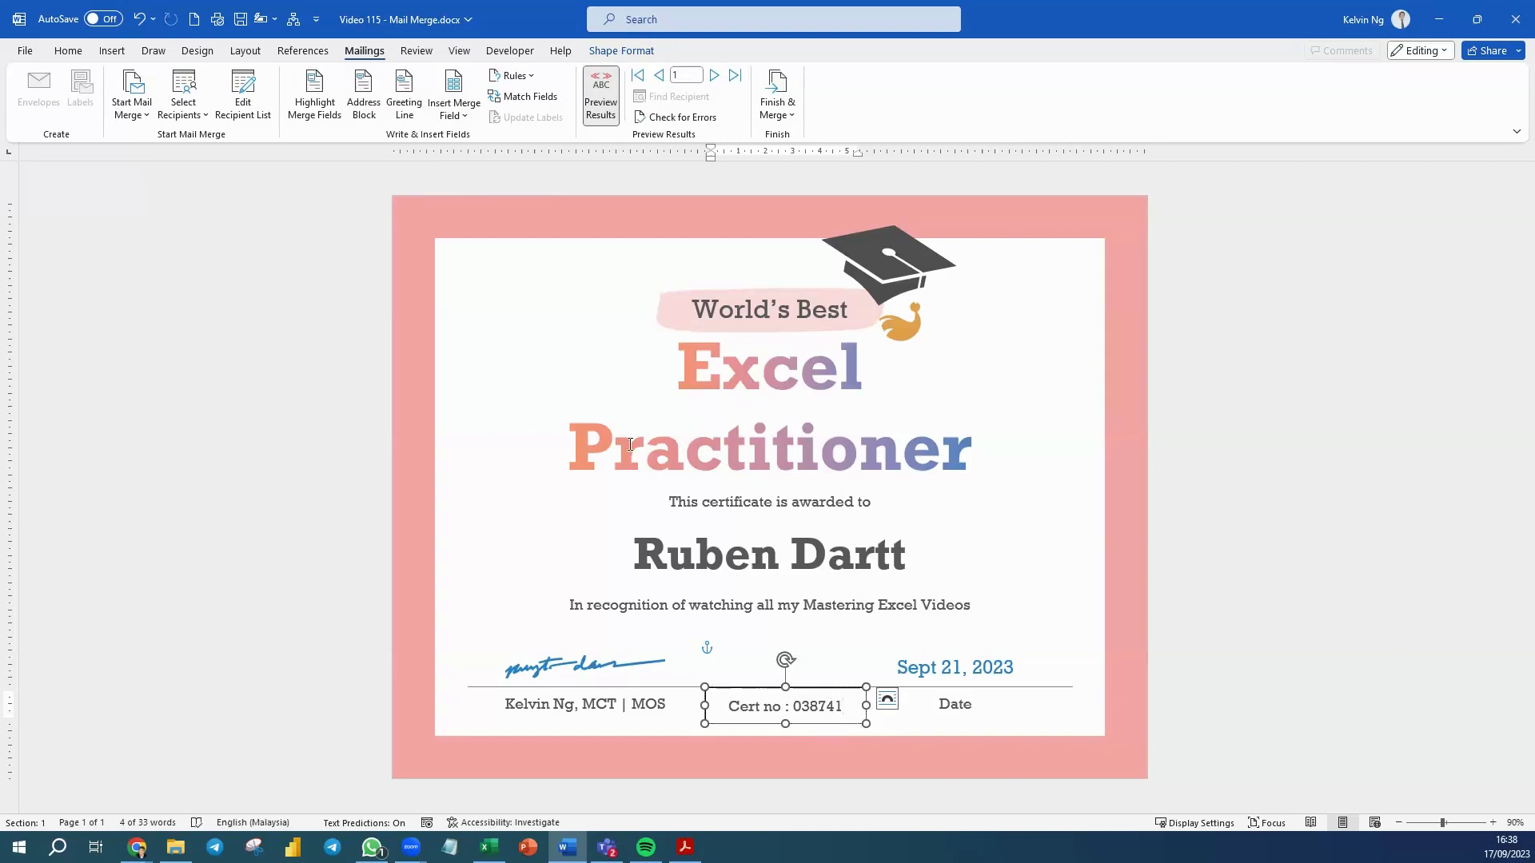
left_click(68, 51)
left_click(320, 84)
left_click(320, 83)
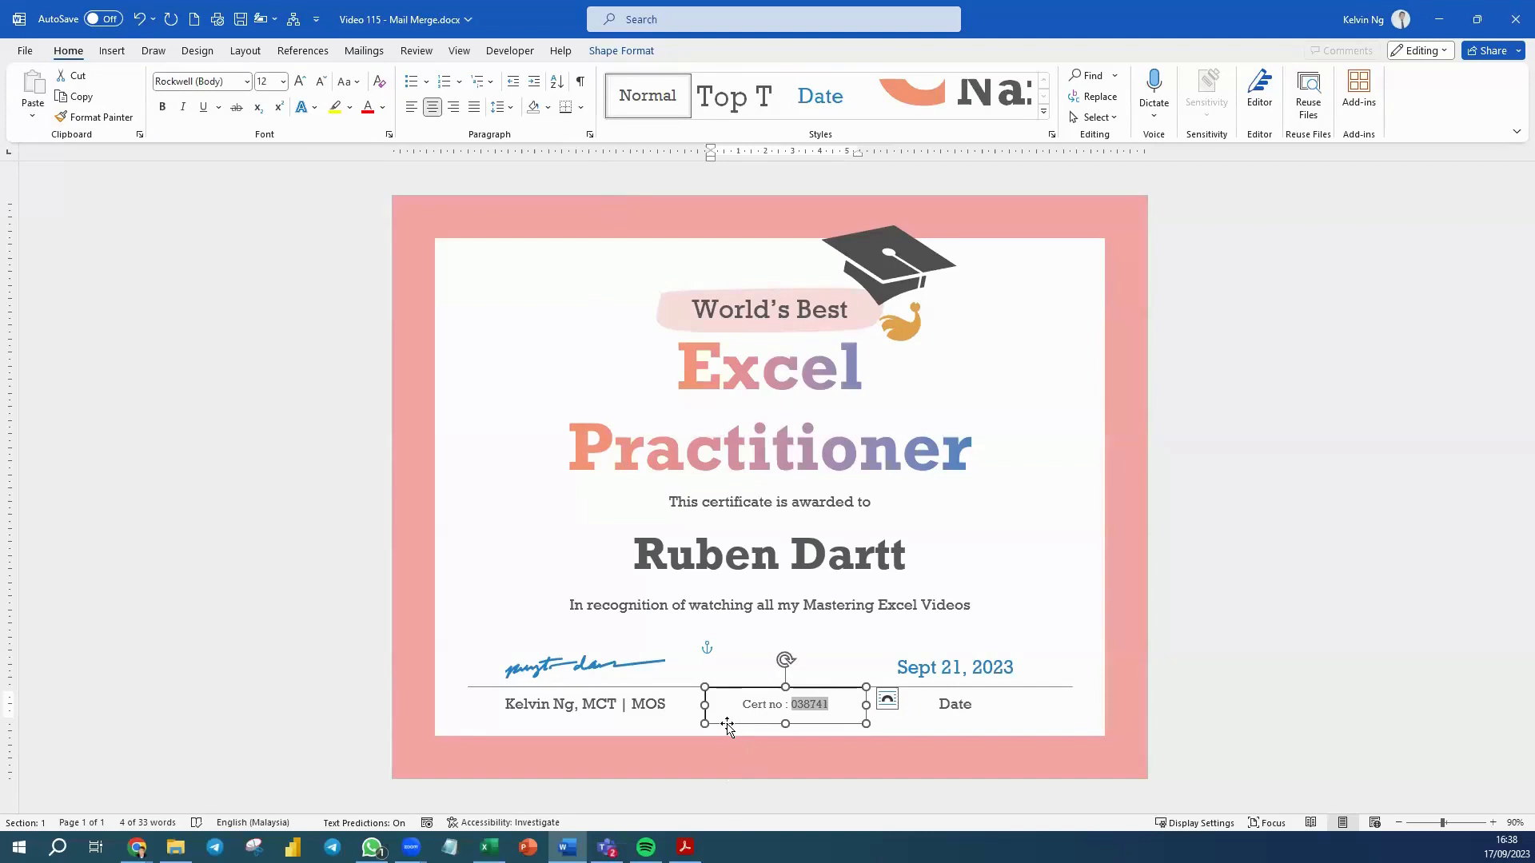
Remove the certificate number text box's fill and outline, and move it slightly lower between the signature and the date
left_click(617, 51)
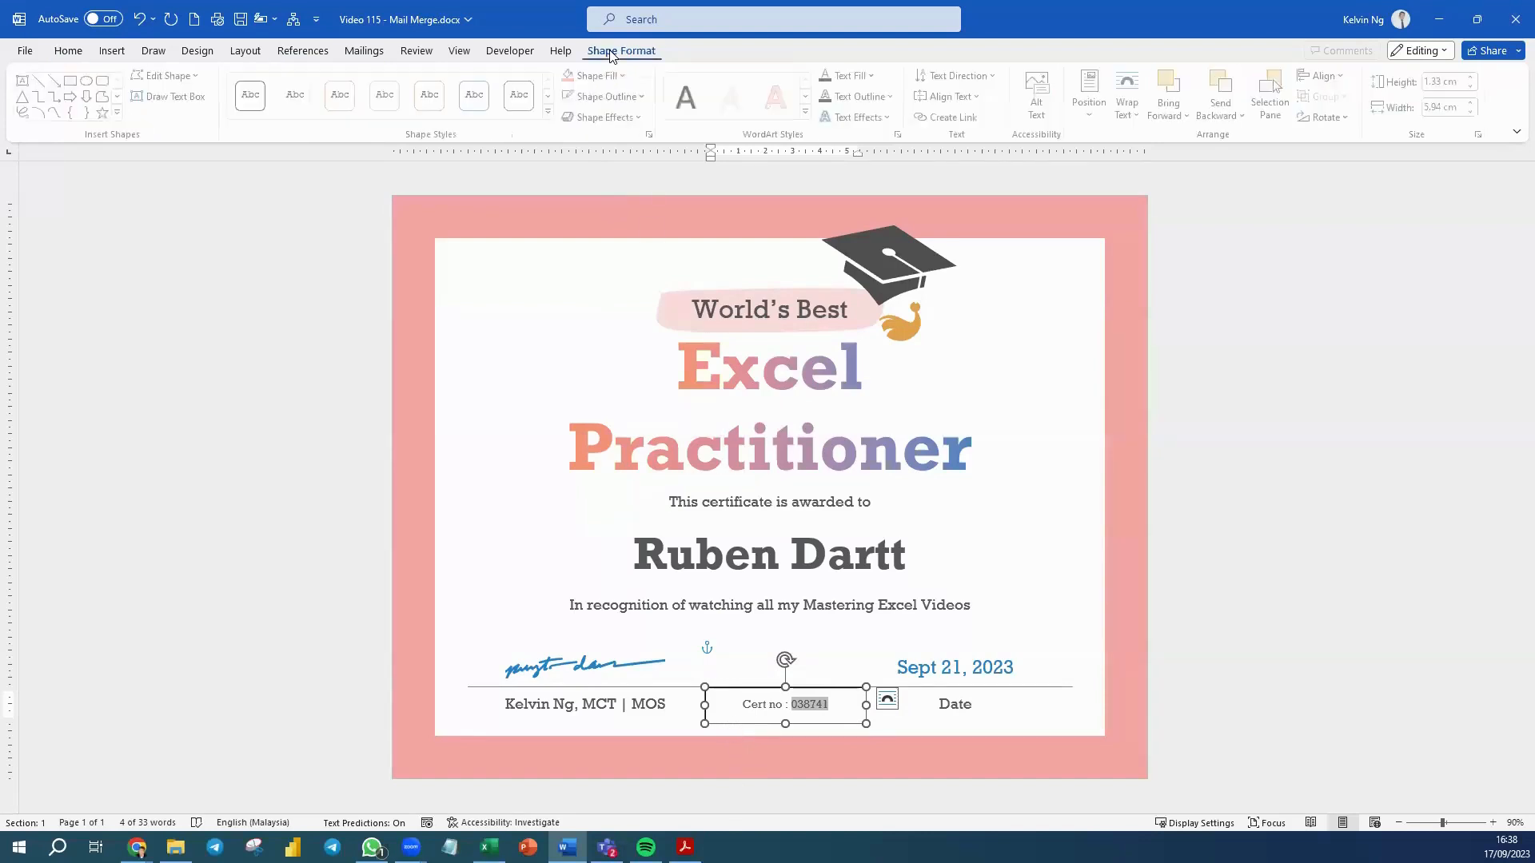
left_click(629, 77)
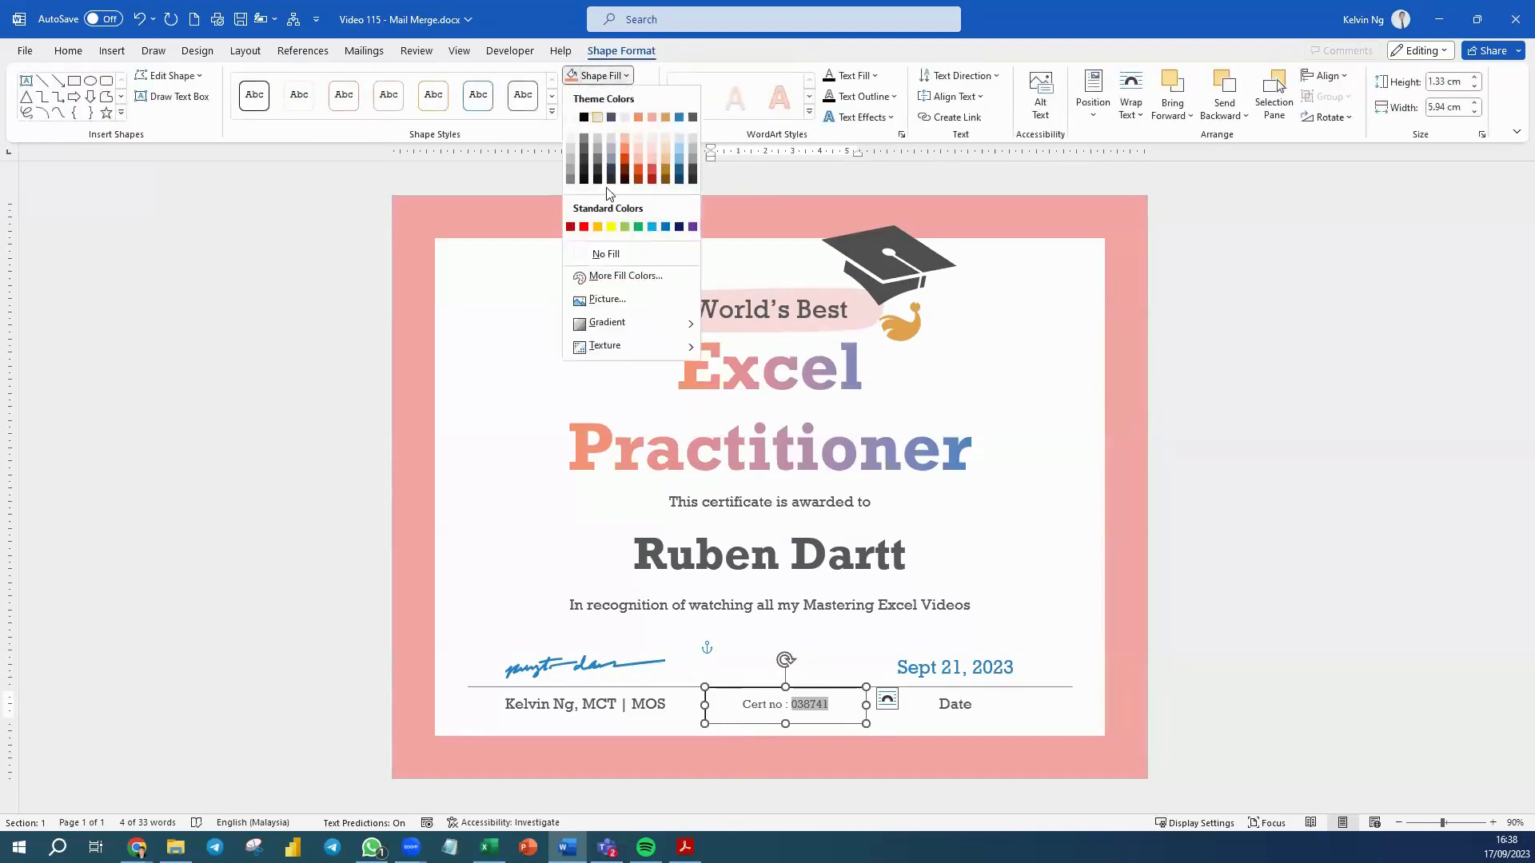
left_click(602, 253)
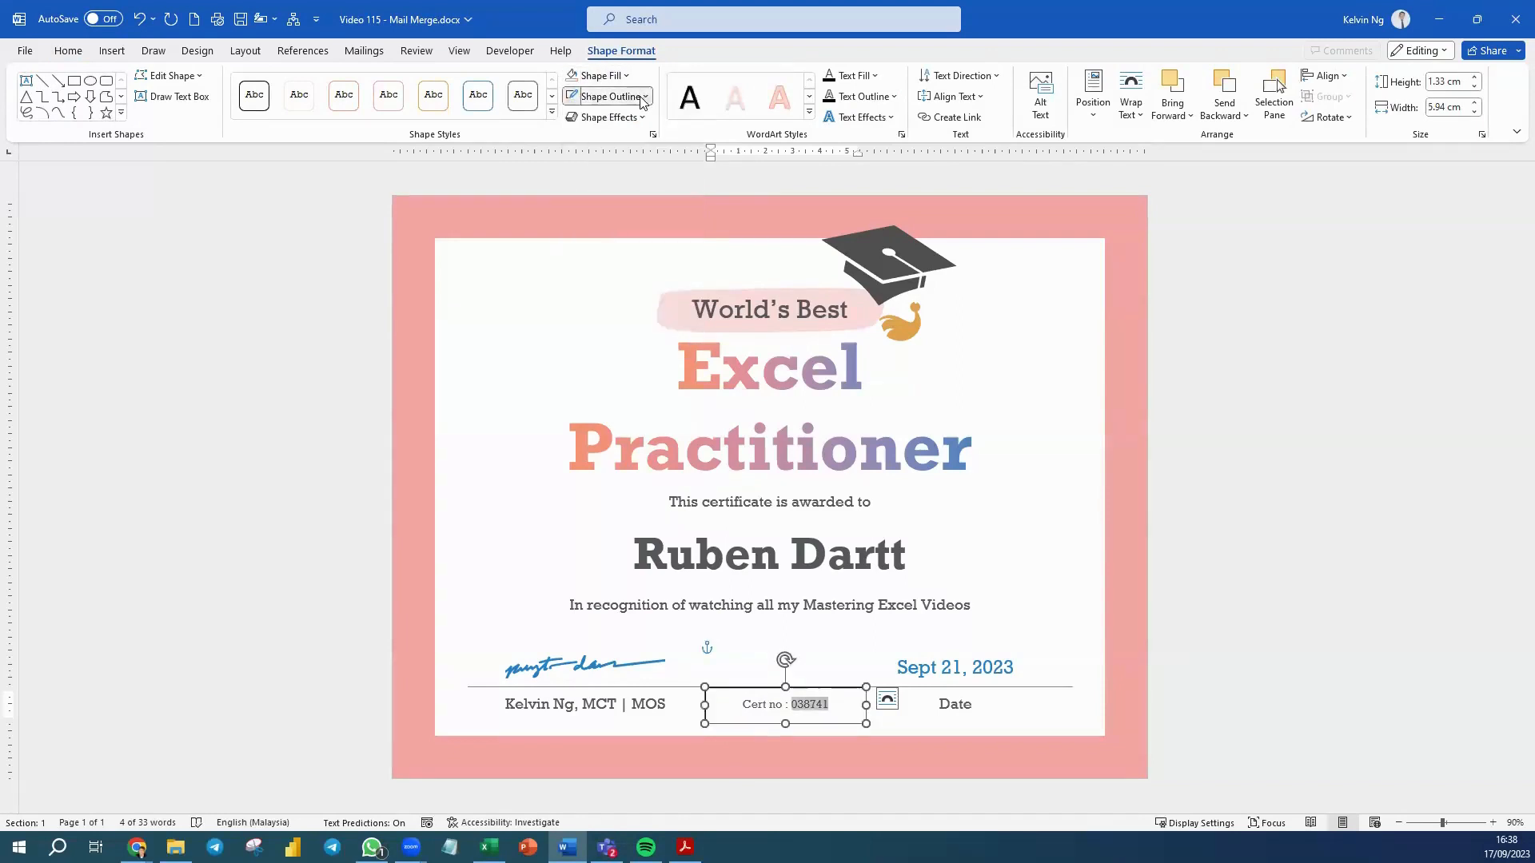
left_click(640, 96)
left_click(609, 274)
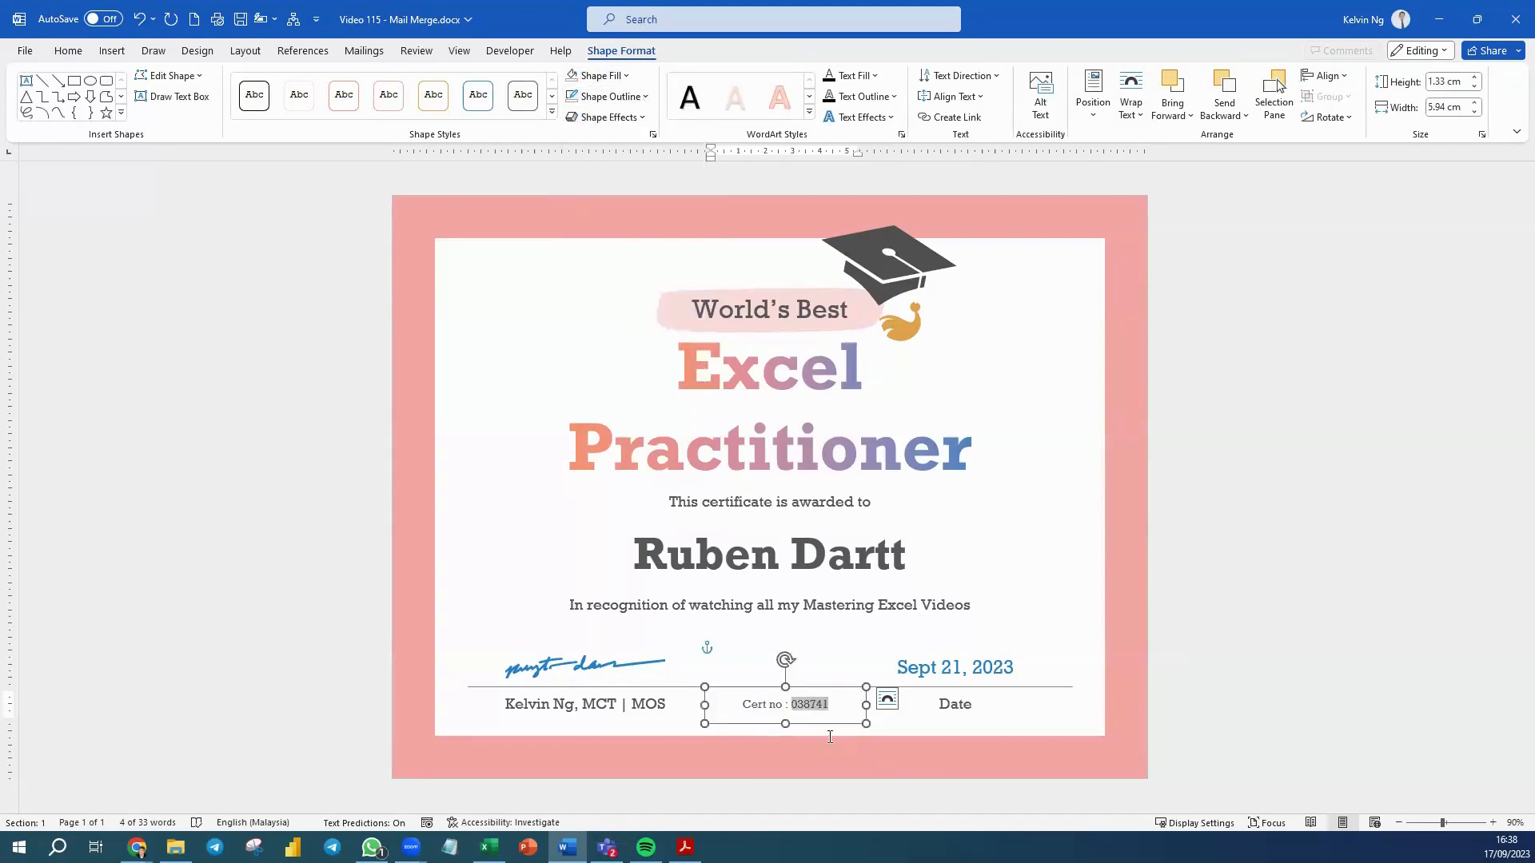
left_click_drag(819, 728, 808, 736)
left_click(1274, 631)
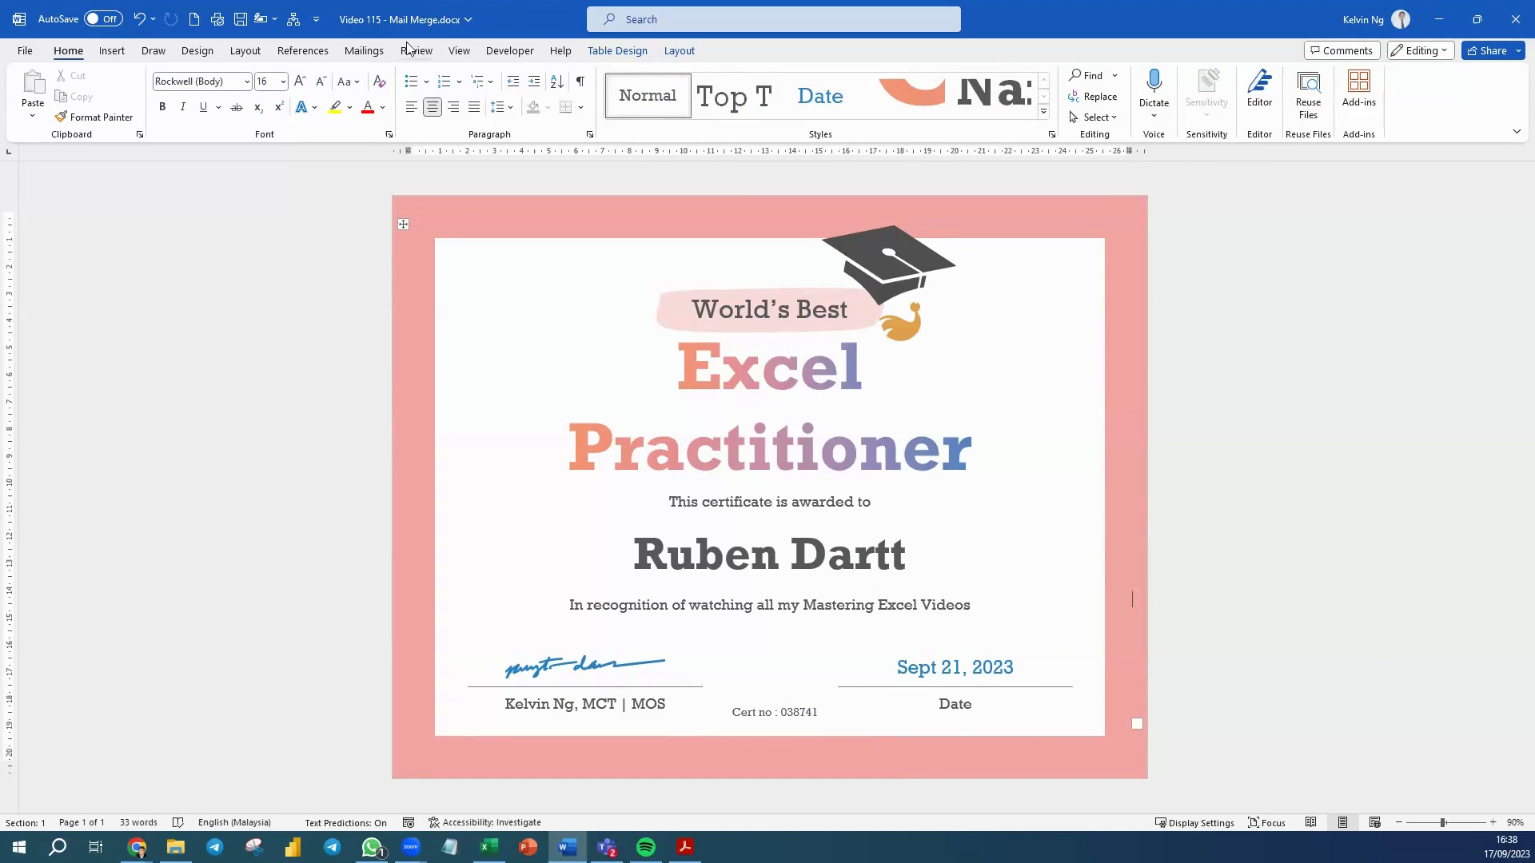
Browse the previewed records from 1 to 8 to check each certificate's name and certificate number
left_click(372, 54)
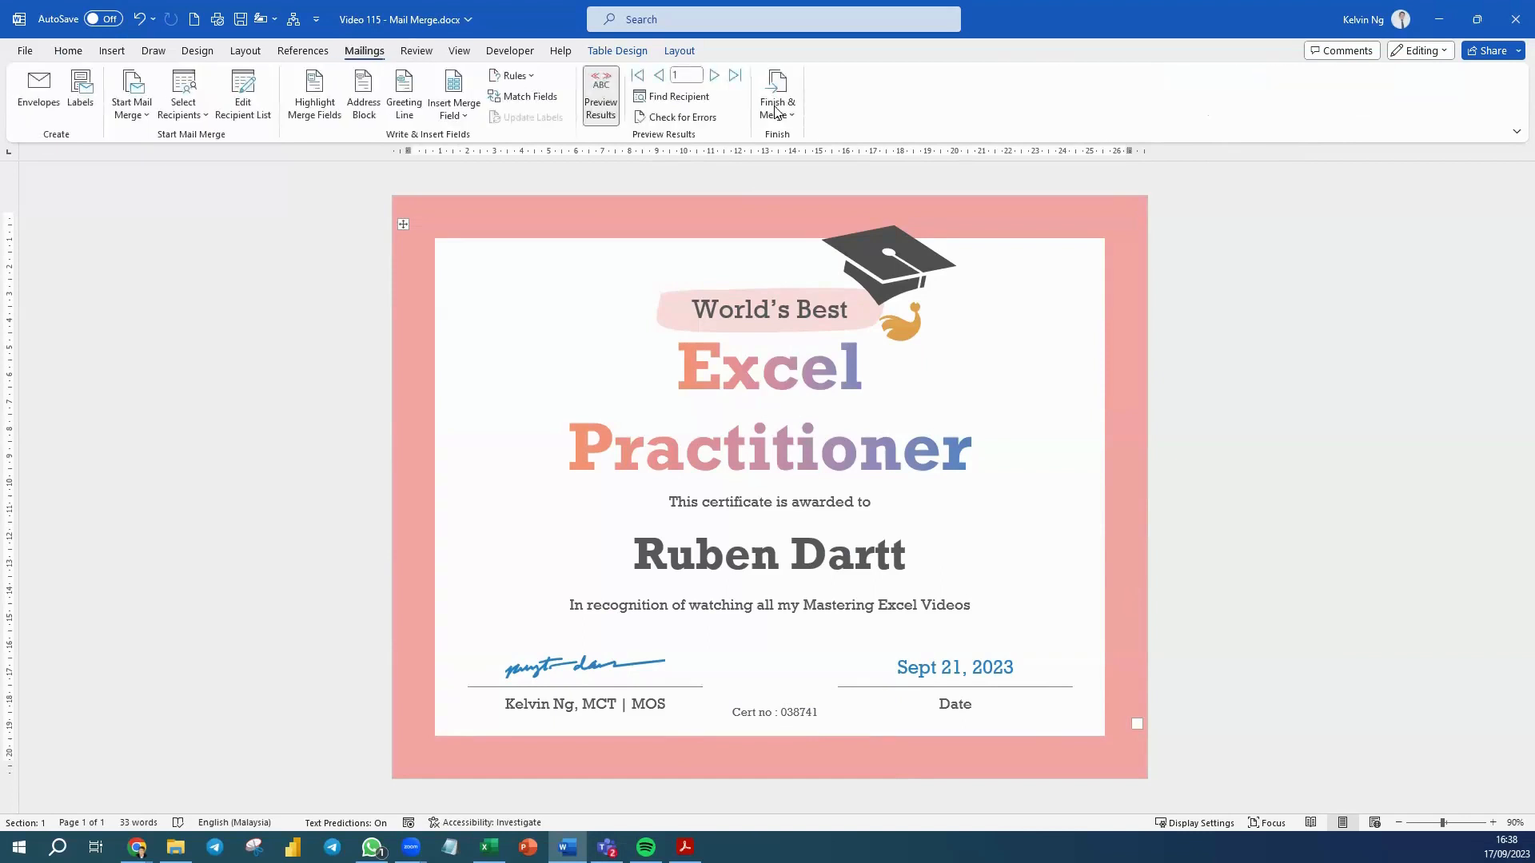
left_click(712, 76)
left_click(709, 76)
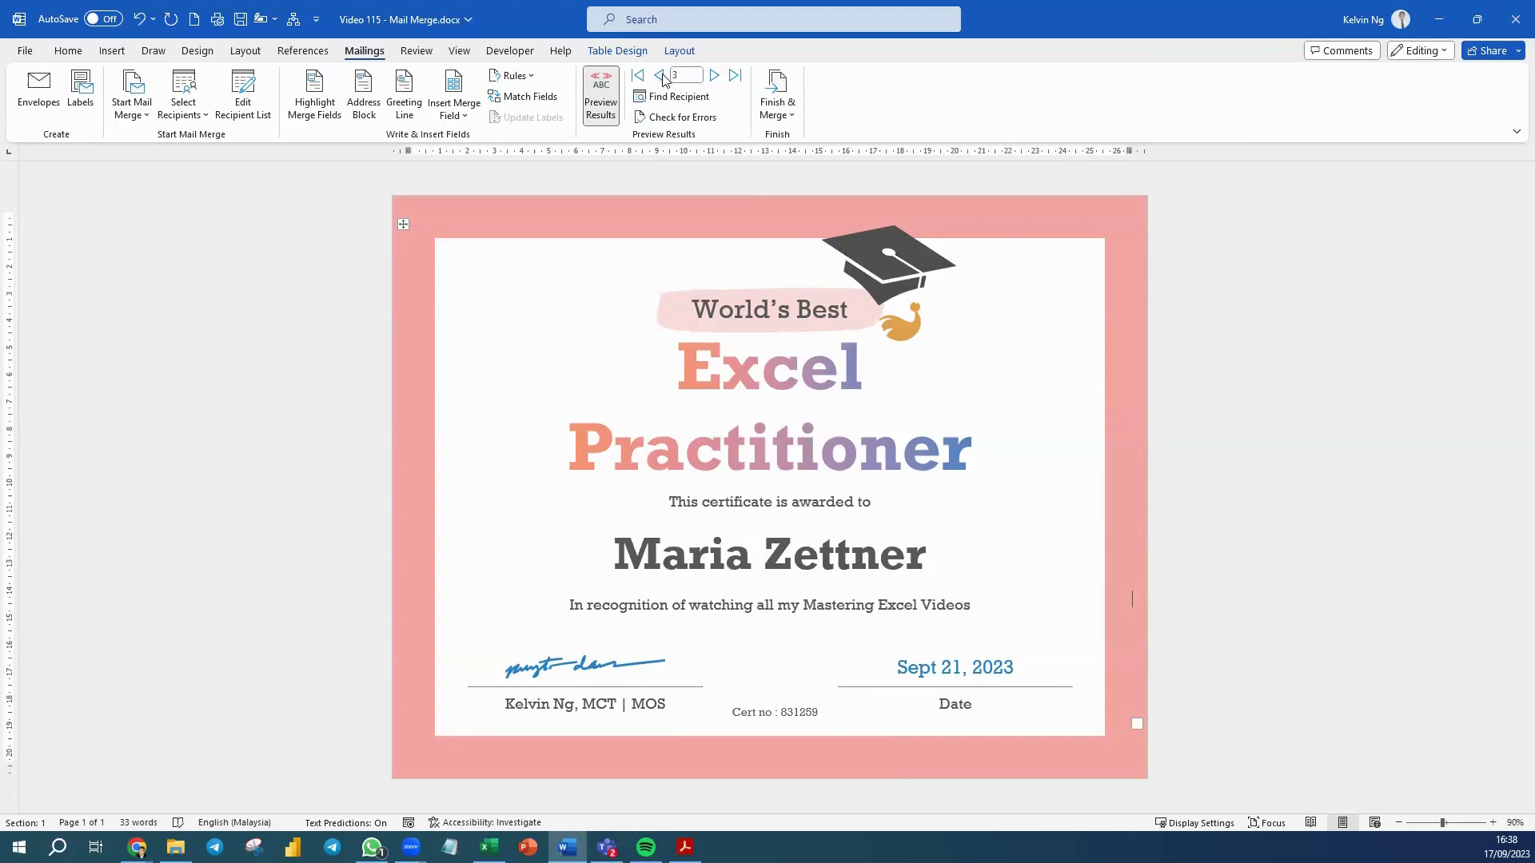
left_click(713, 78)
left_click(714, 76)
left_click(714, 76)
left_click(714, 76)
left_click(714, 76)
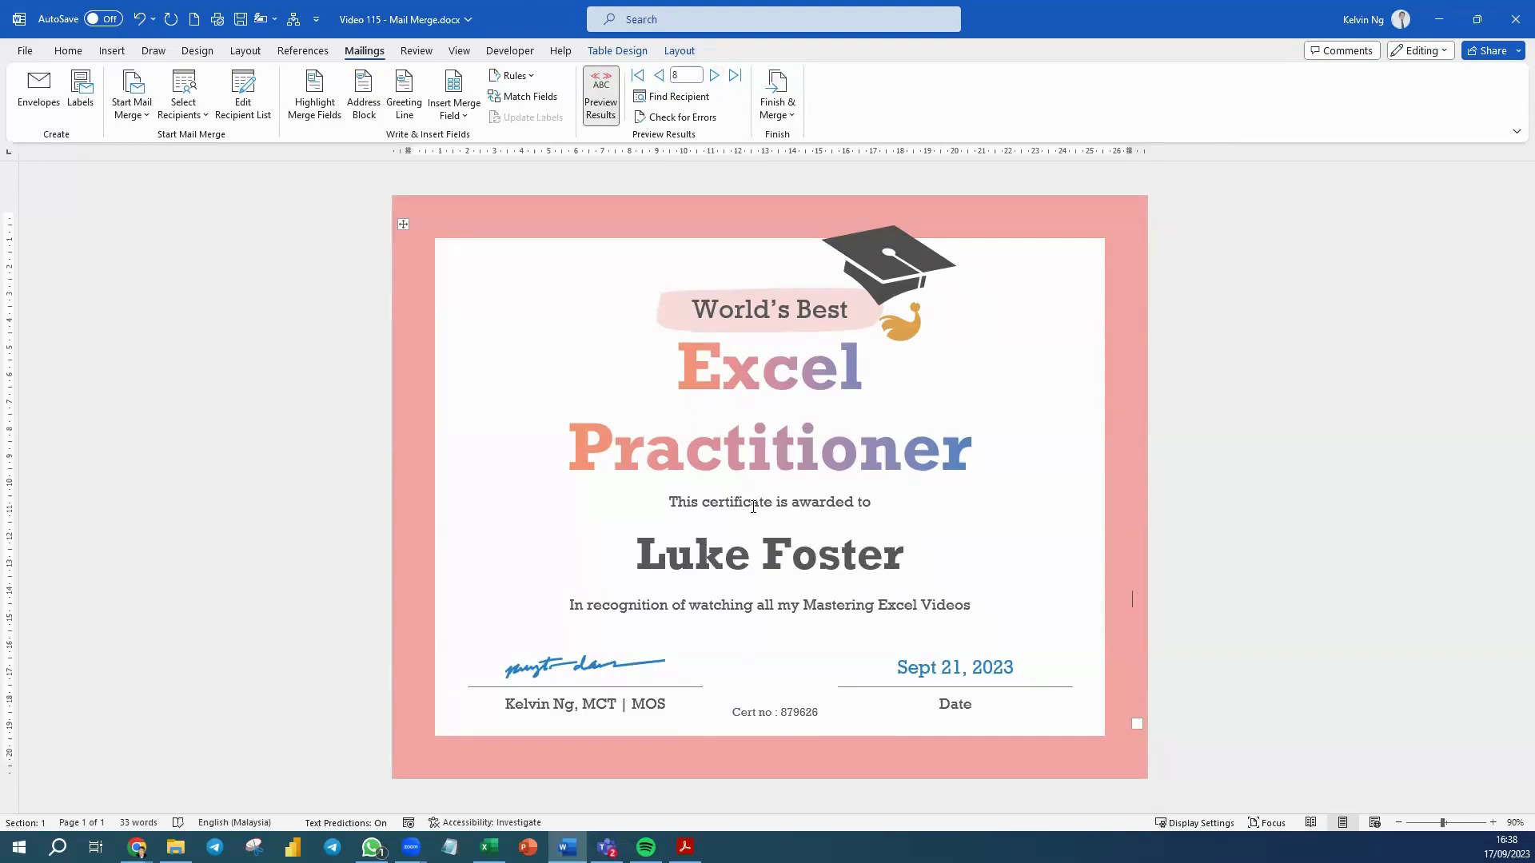
Finish the merge by printing all records to the Microsoft Print to PDF printer
left_click(776, 120)
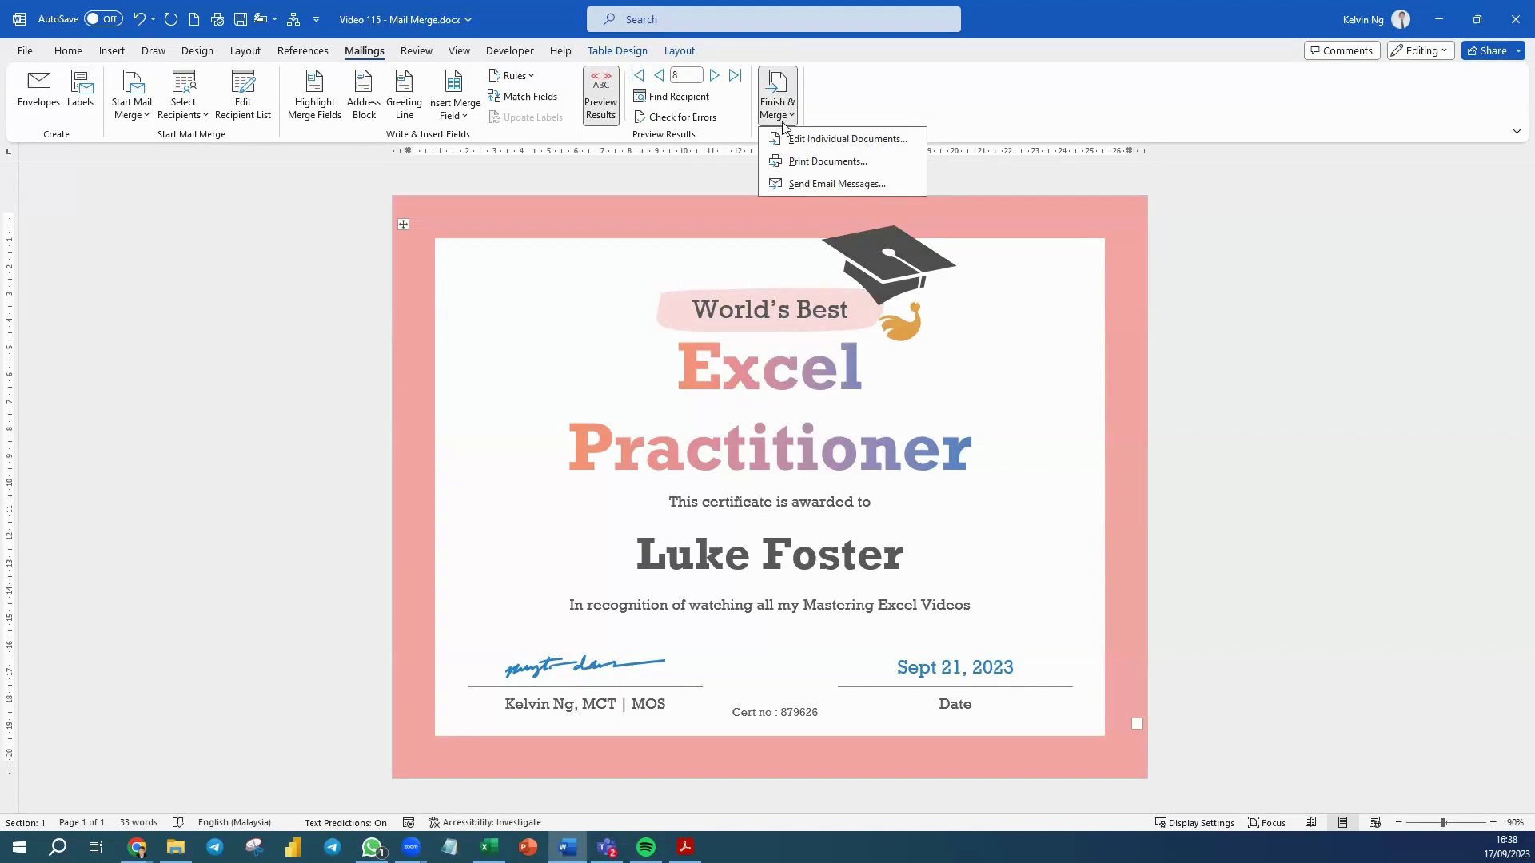
left_click(797, 164)
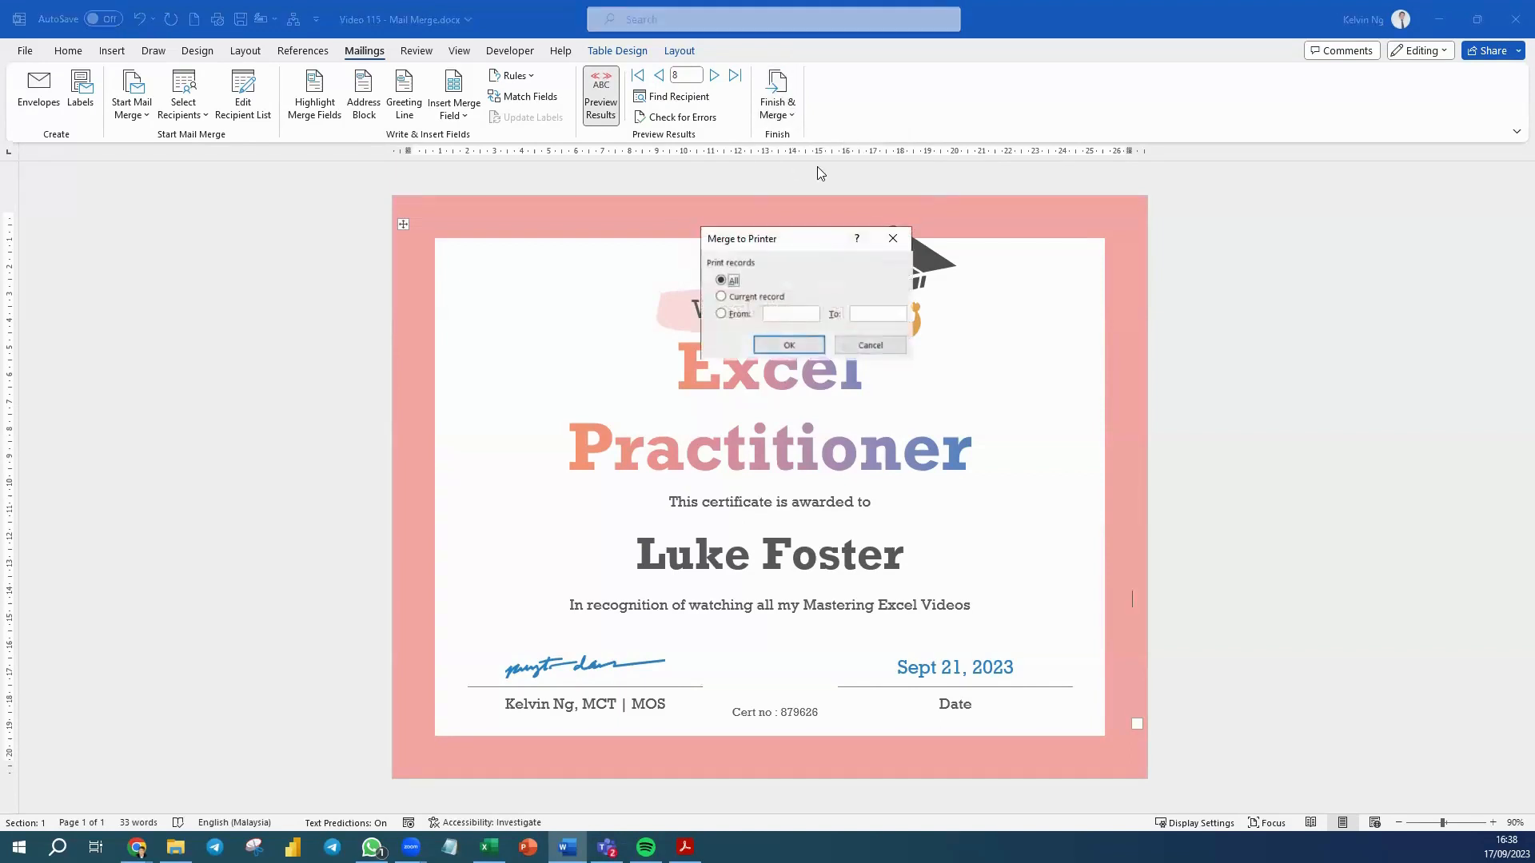
left_click(789, 347)
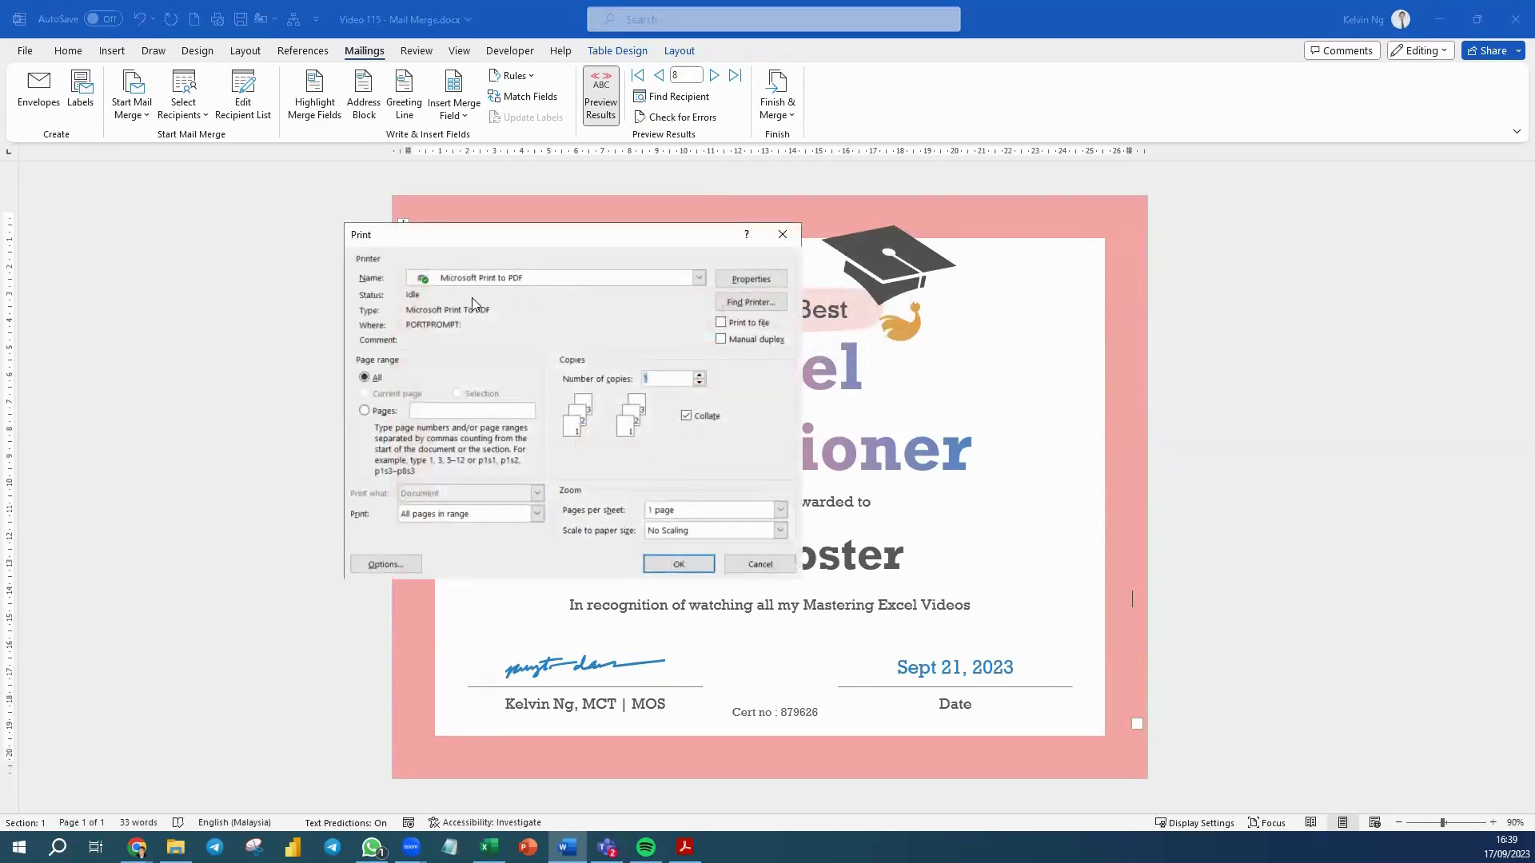
left_click(678, 564)
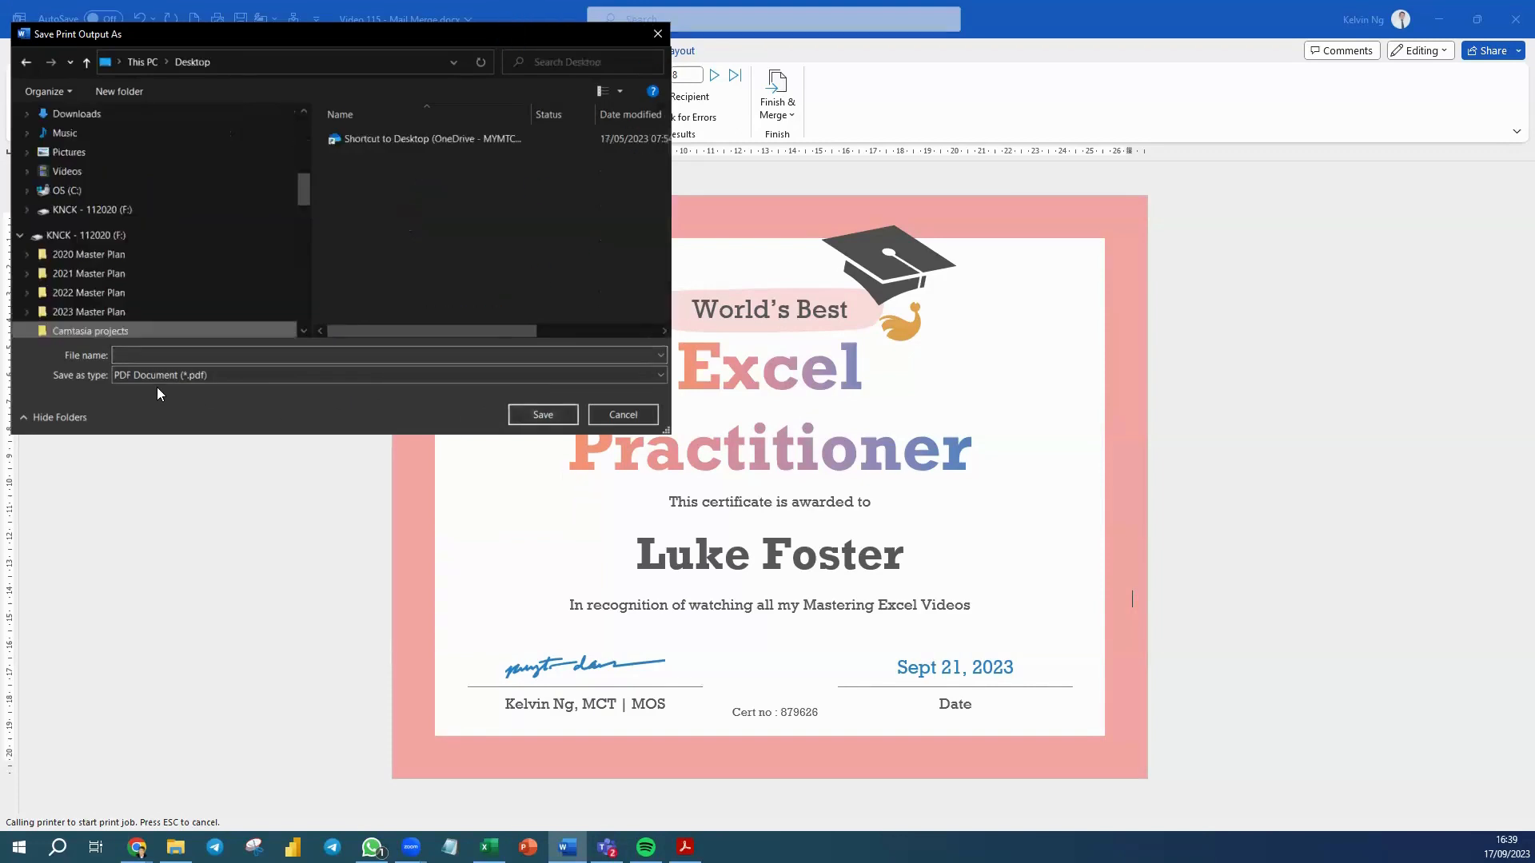
Save the print output as a PDF document named Cert in the VIDEO LOGO BRANDING folder
left_click(142, 354)
type("Cert")
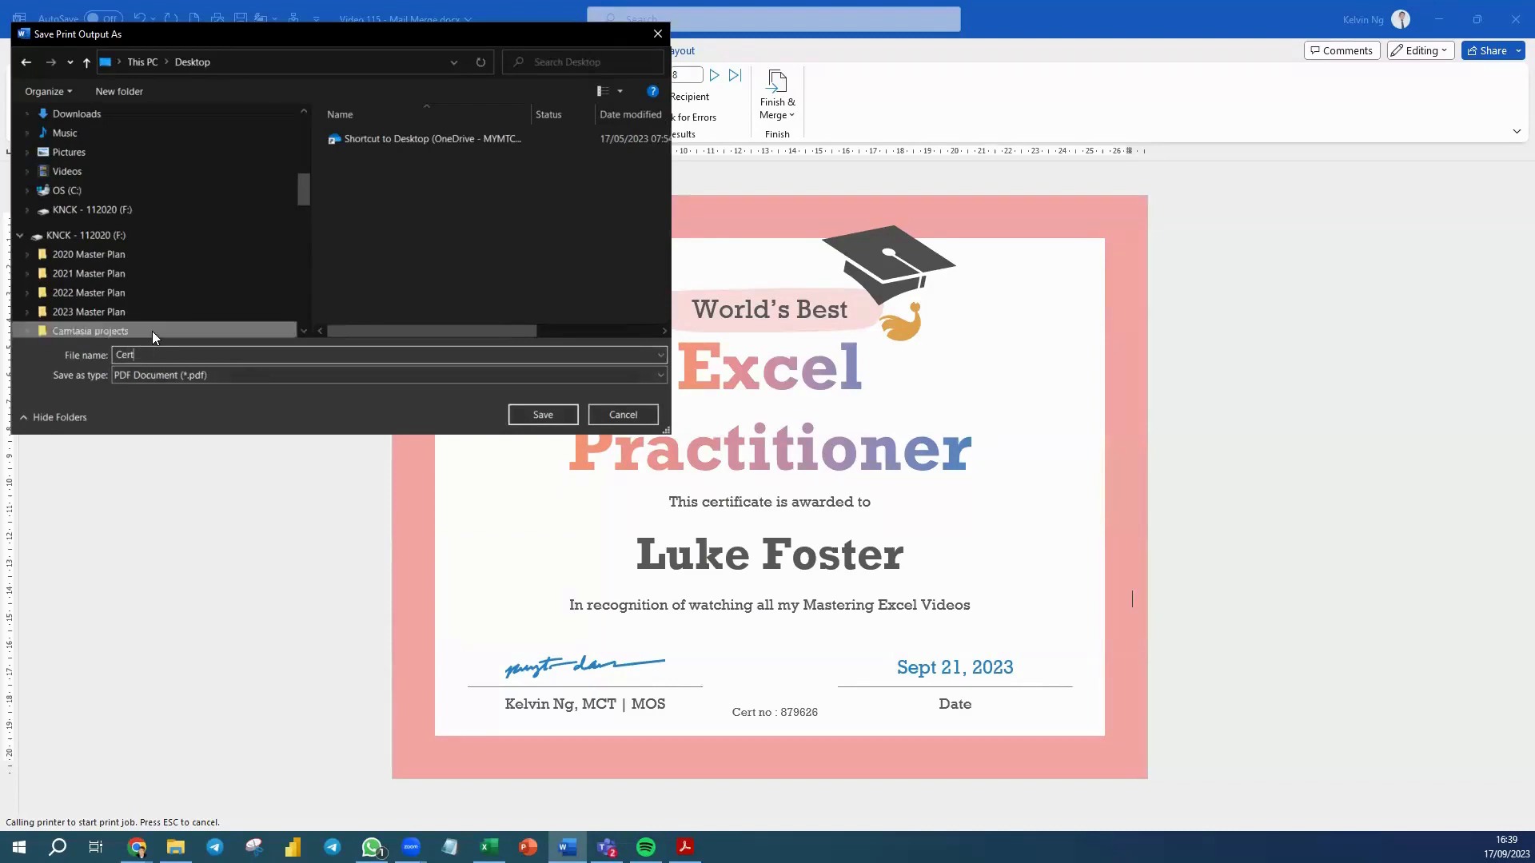
scroll(207, 315, "up", 5)
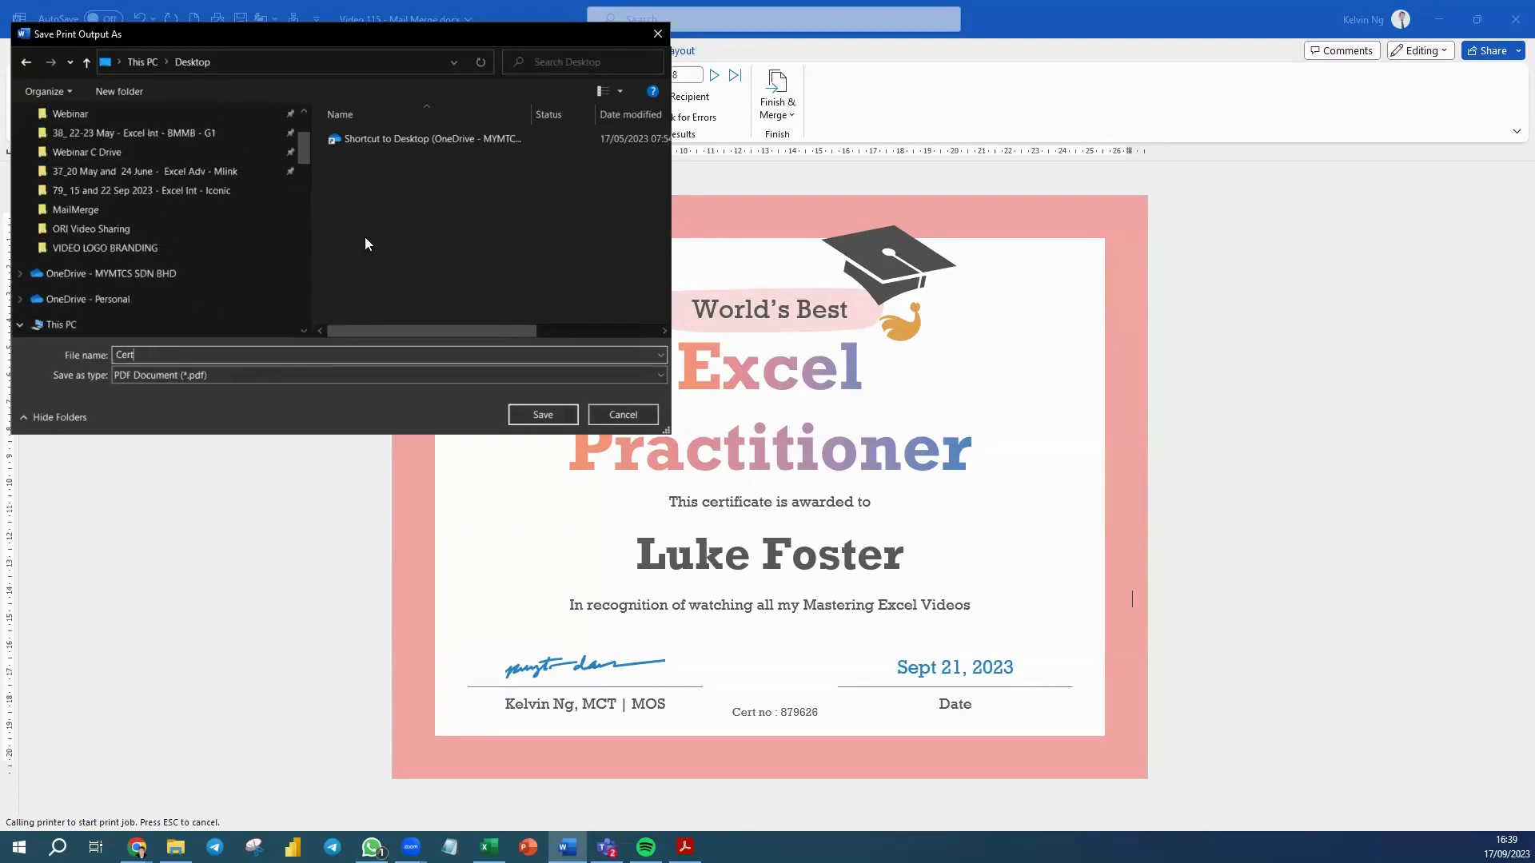
double_click(422, 139)
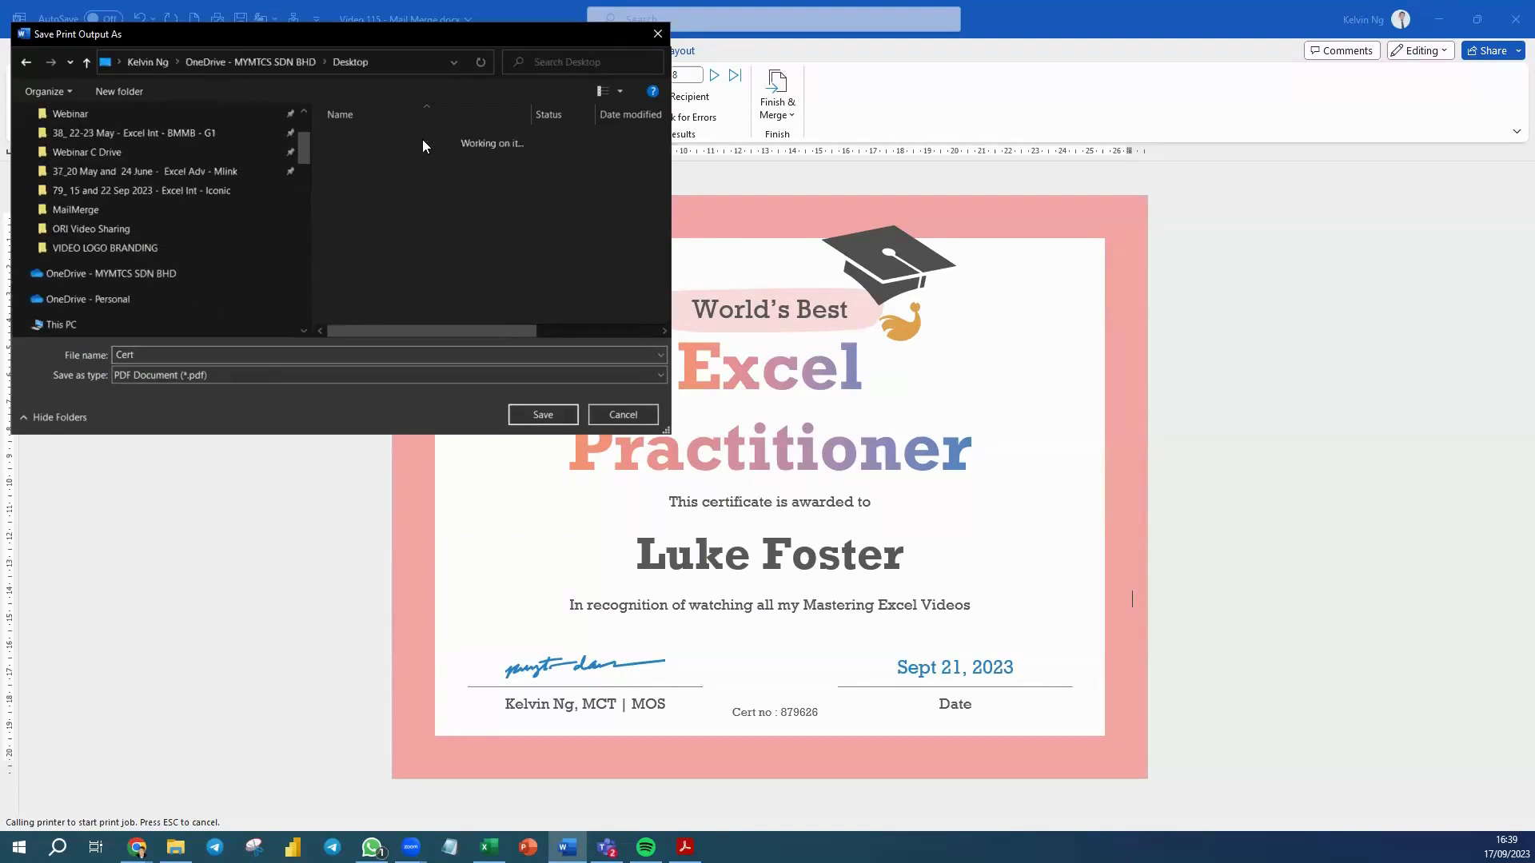
left_click(174, 253)
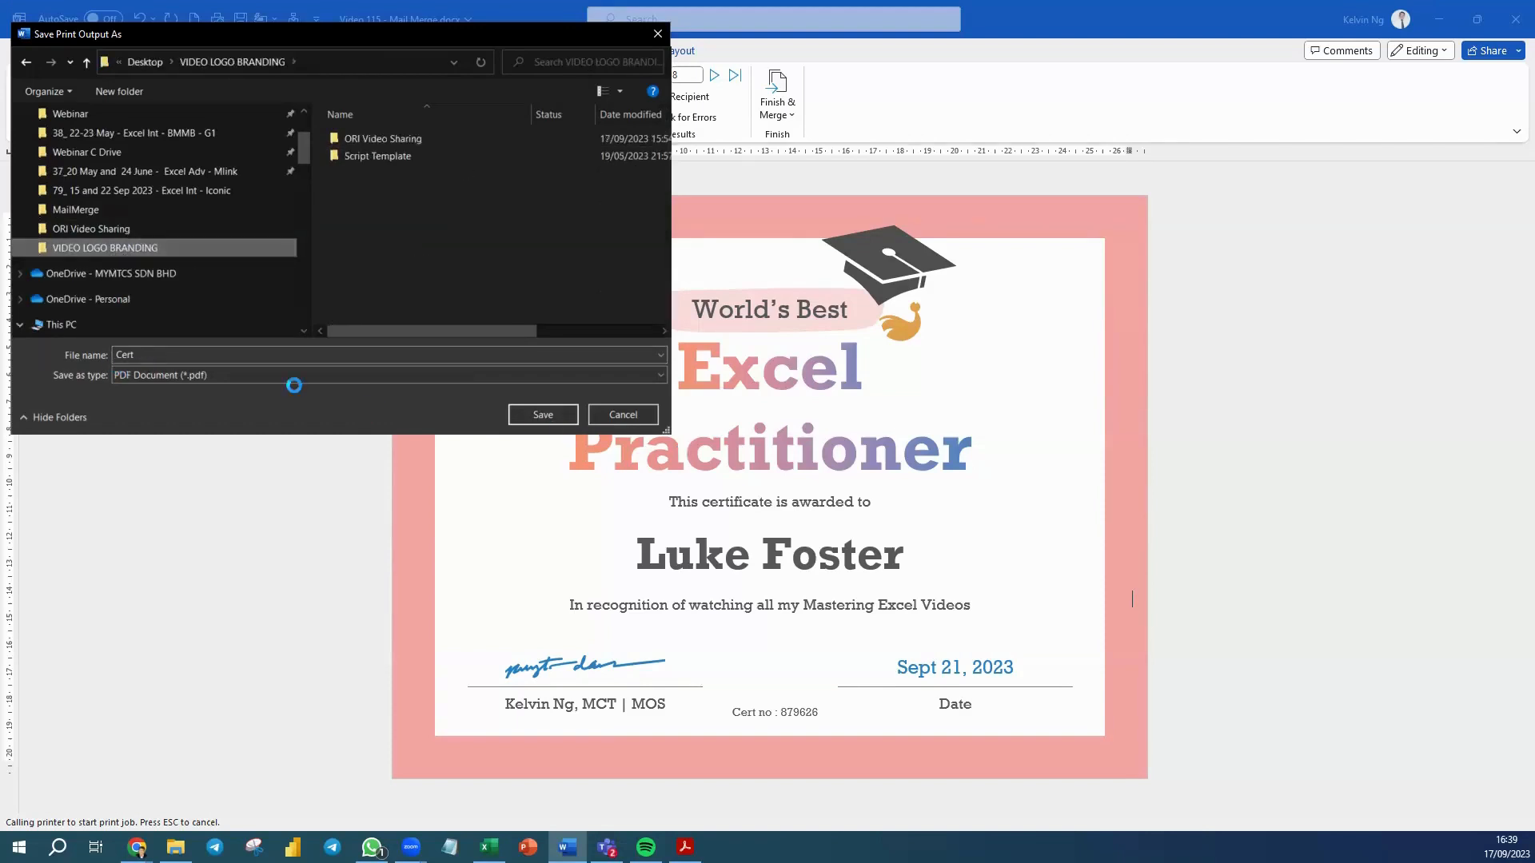
left_click(549, 409)
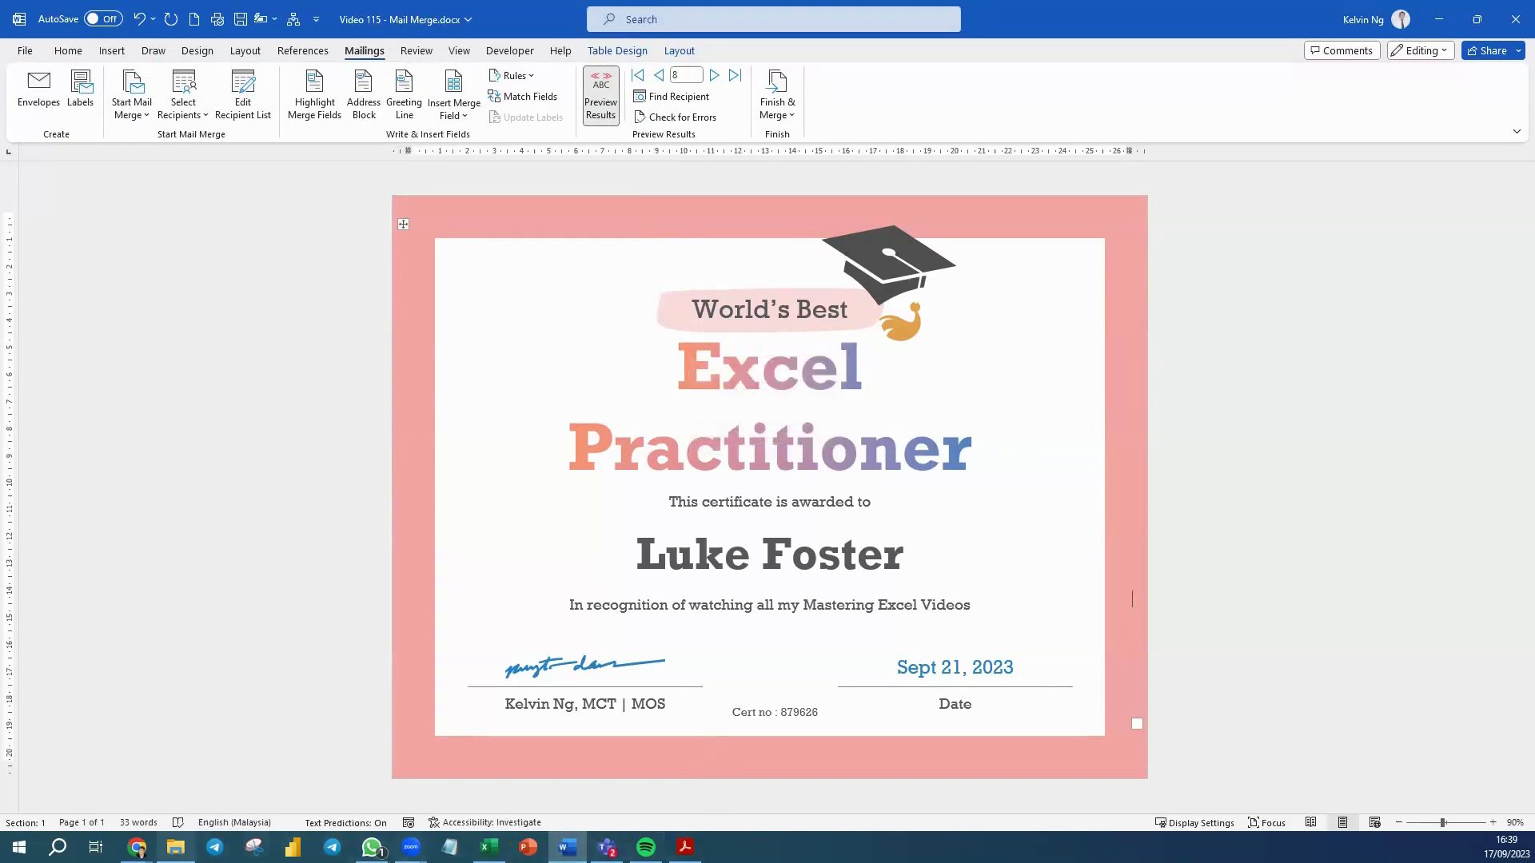
Look through the merged certificates in Cert.pdf in Adobe Acrobat from first to last, and switch to the Excel introduction workbook
left_click(175, 847)
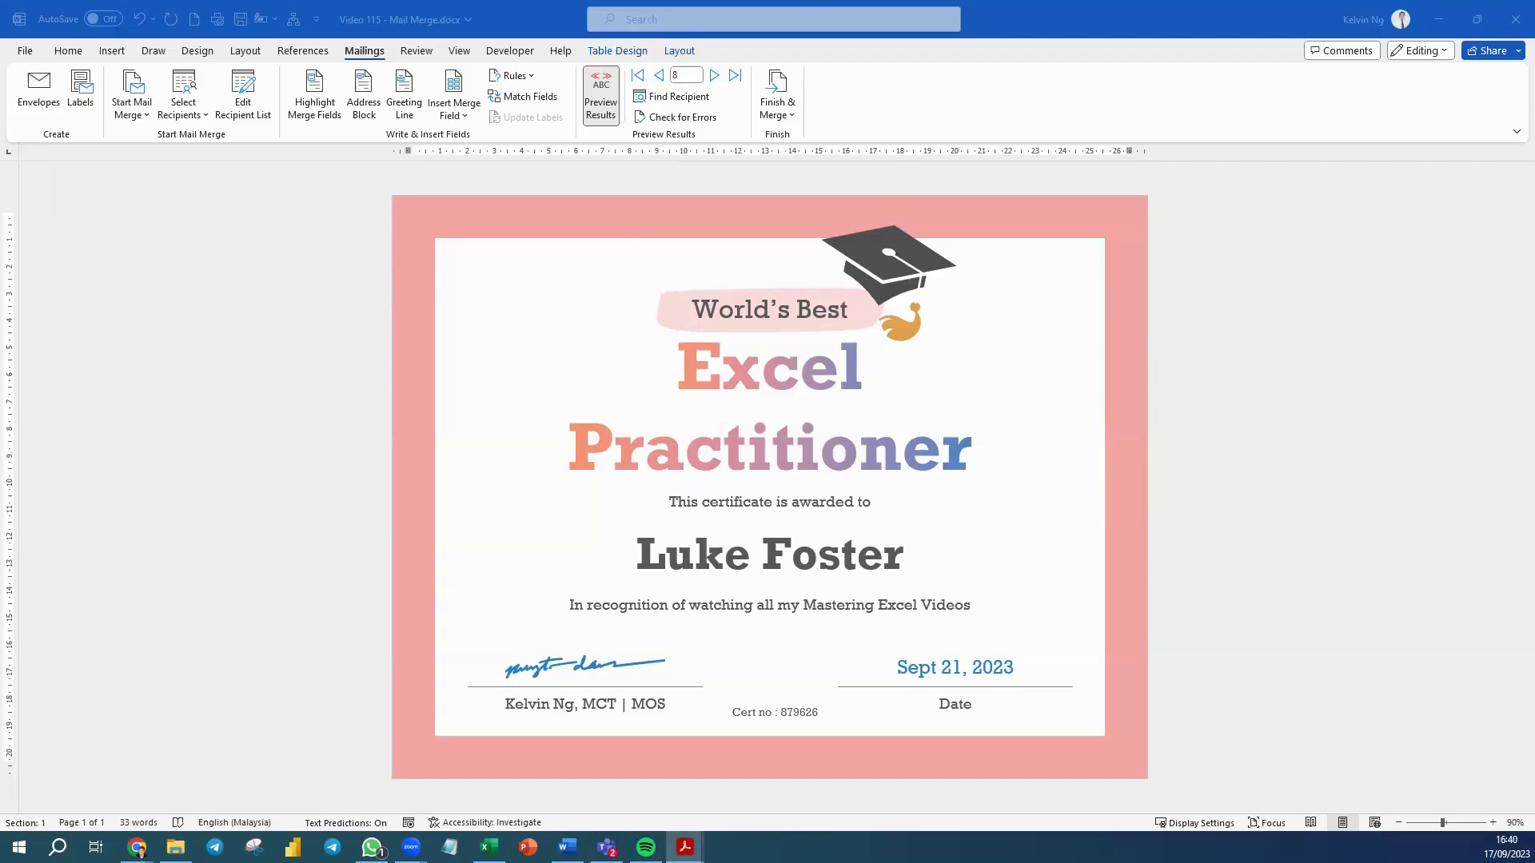
left_click(684, 847)
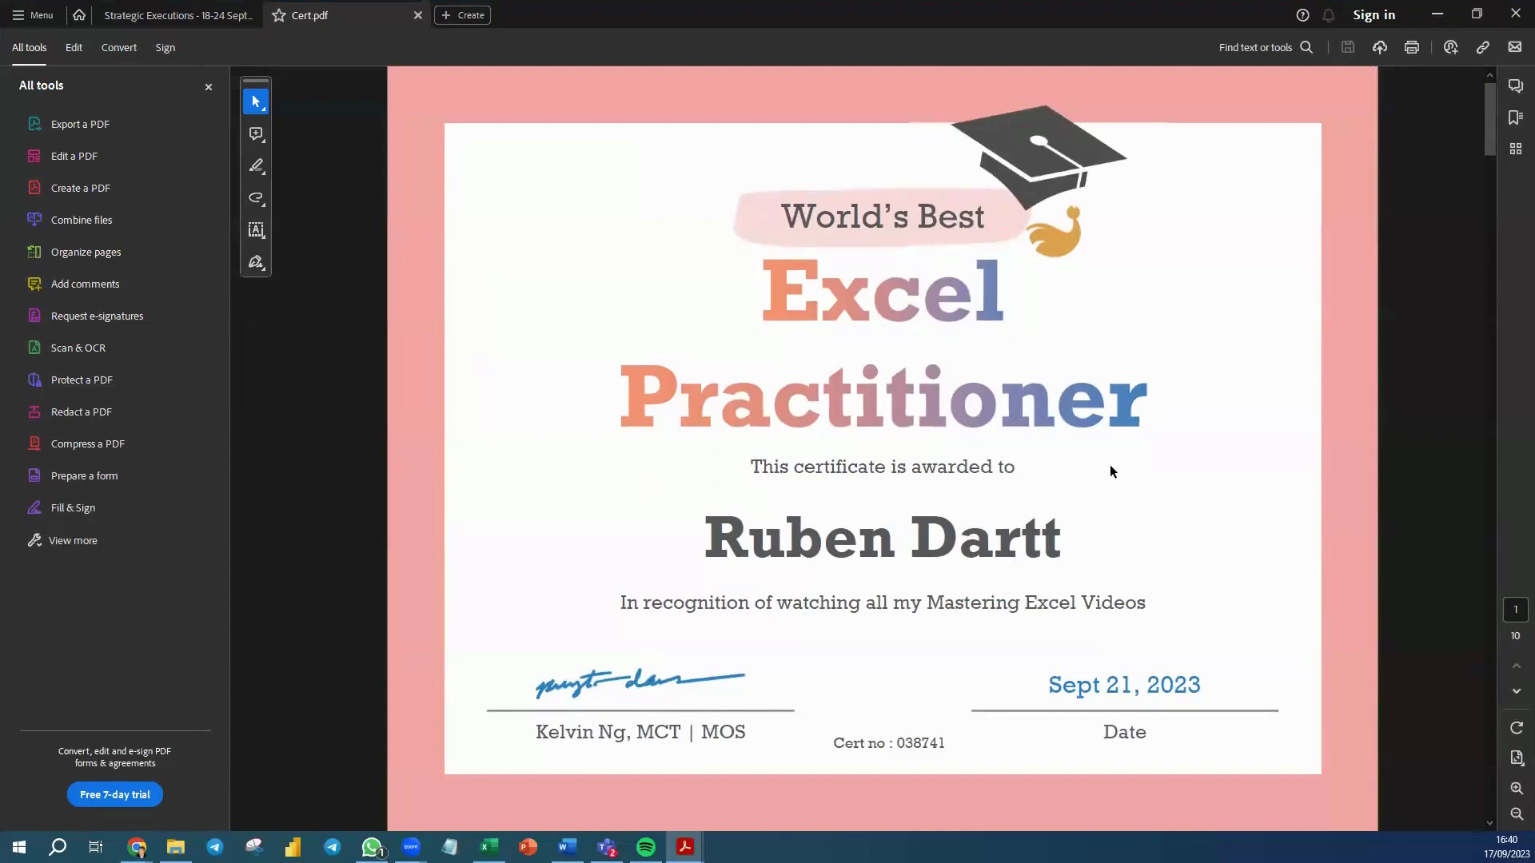
scroll(1204, 481, "down", 5)
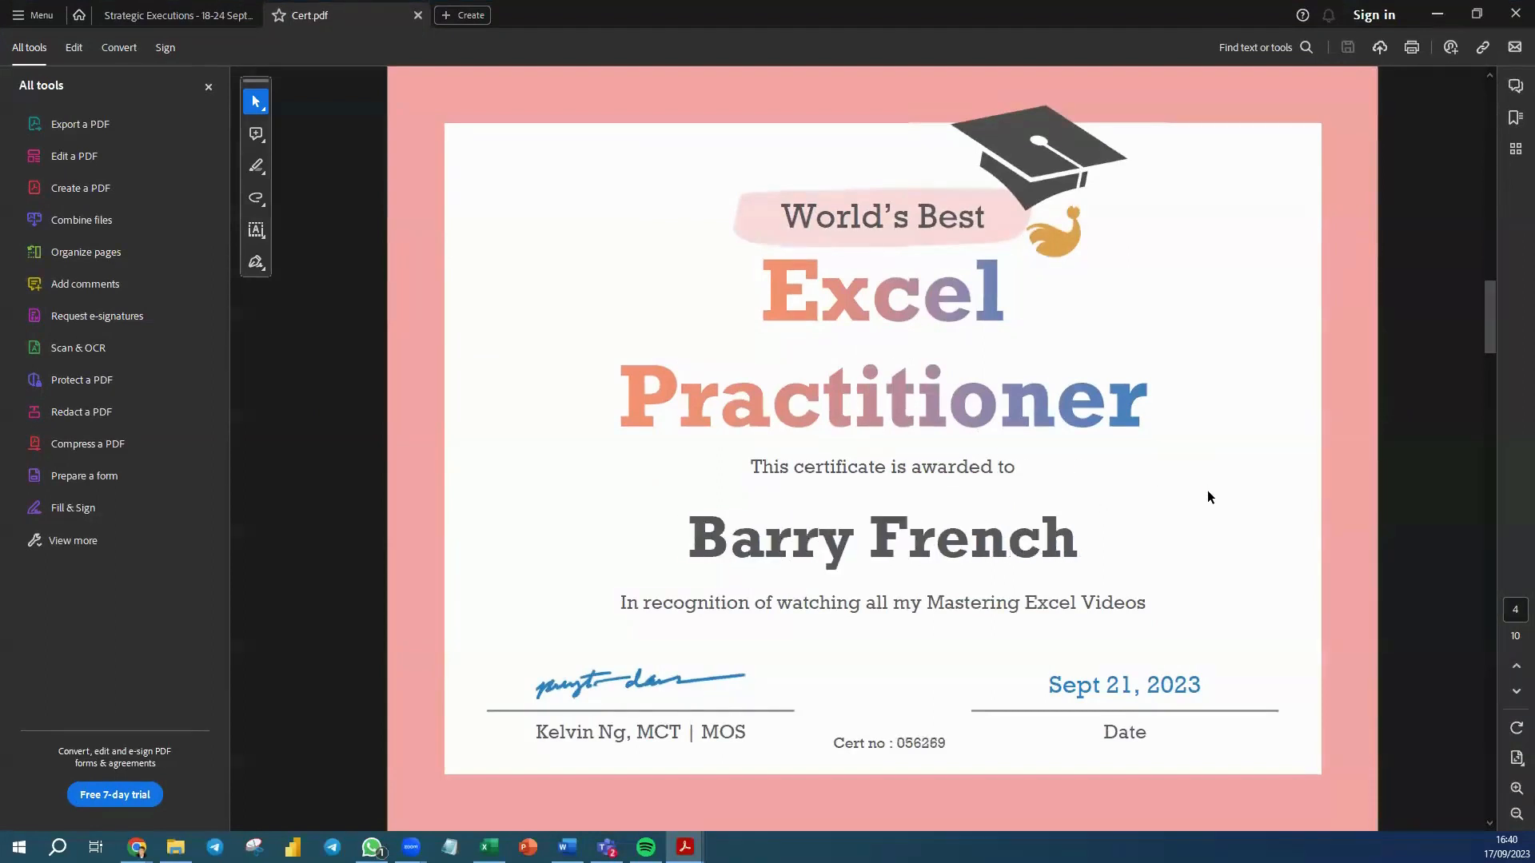
scroll(1208, 491, "down", 4)
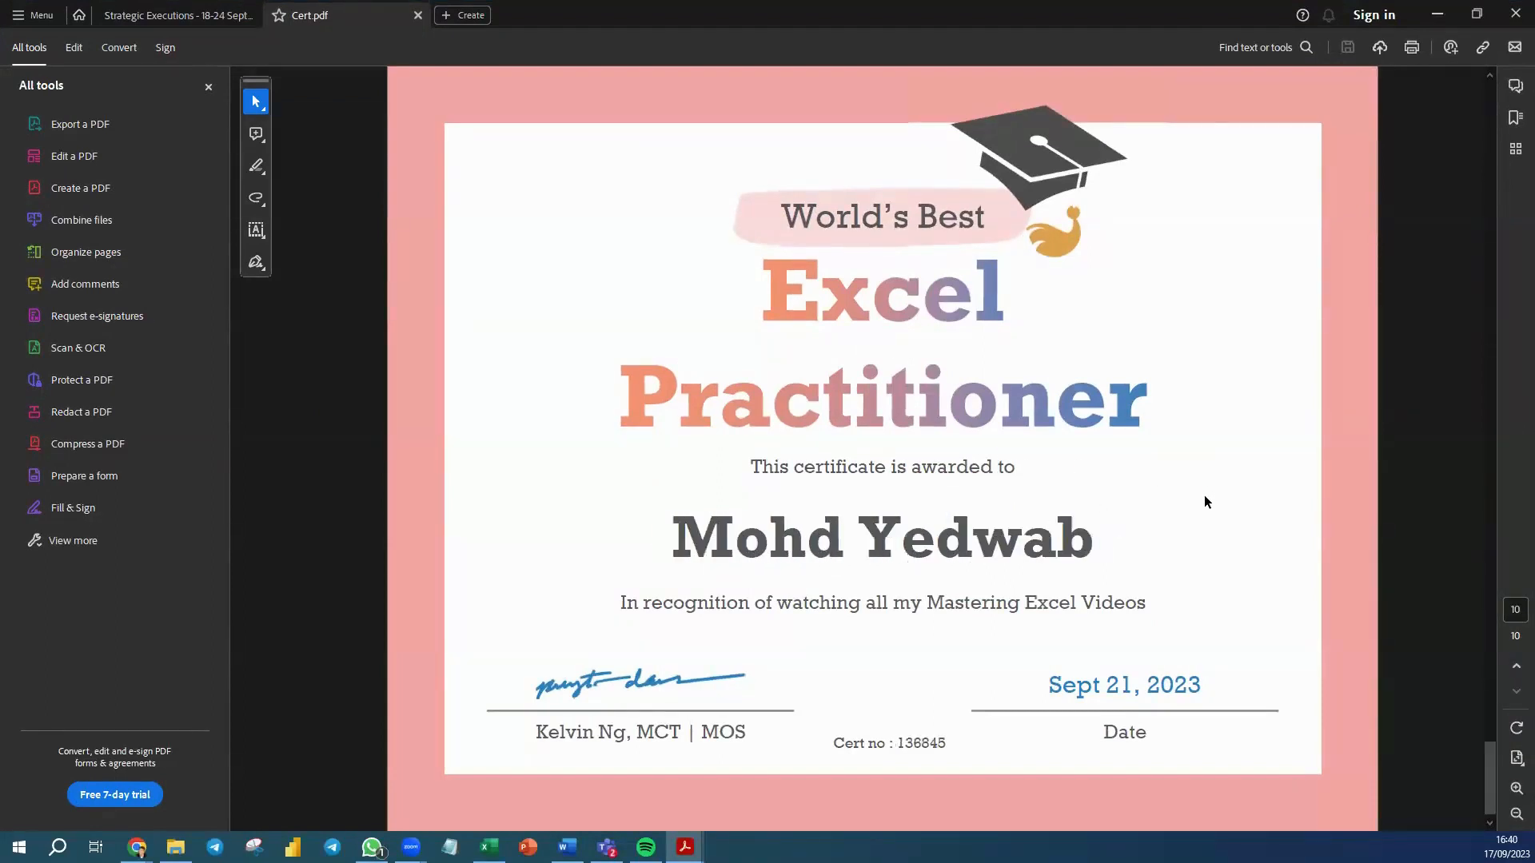
scroll(1205, 501, "up", 9)
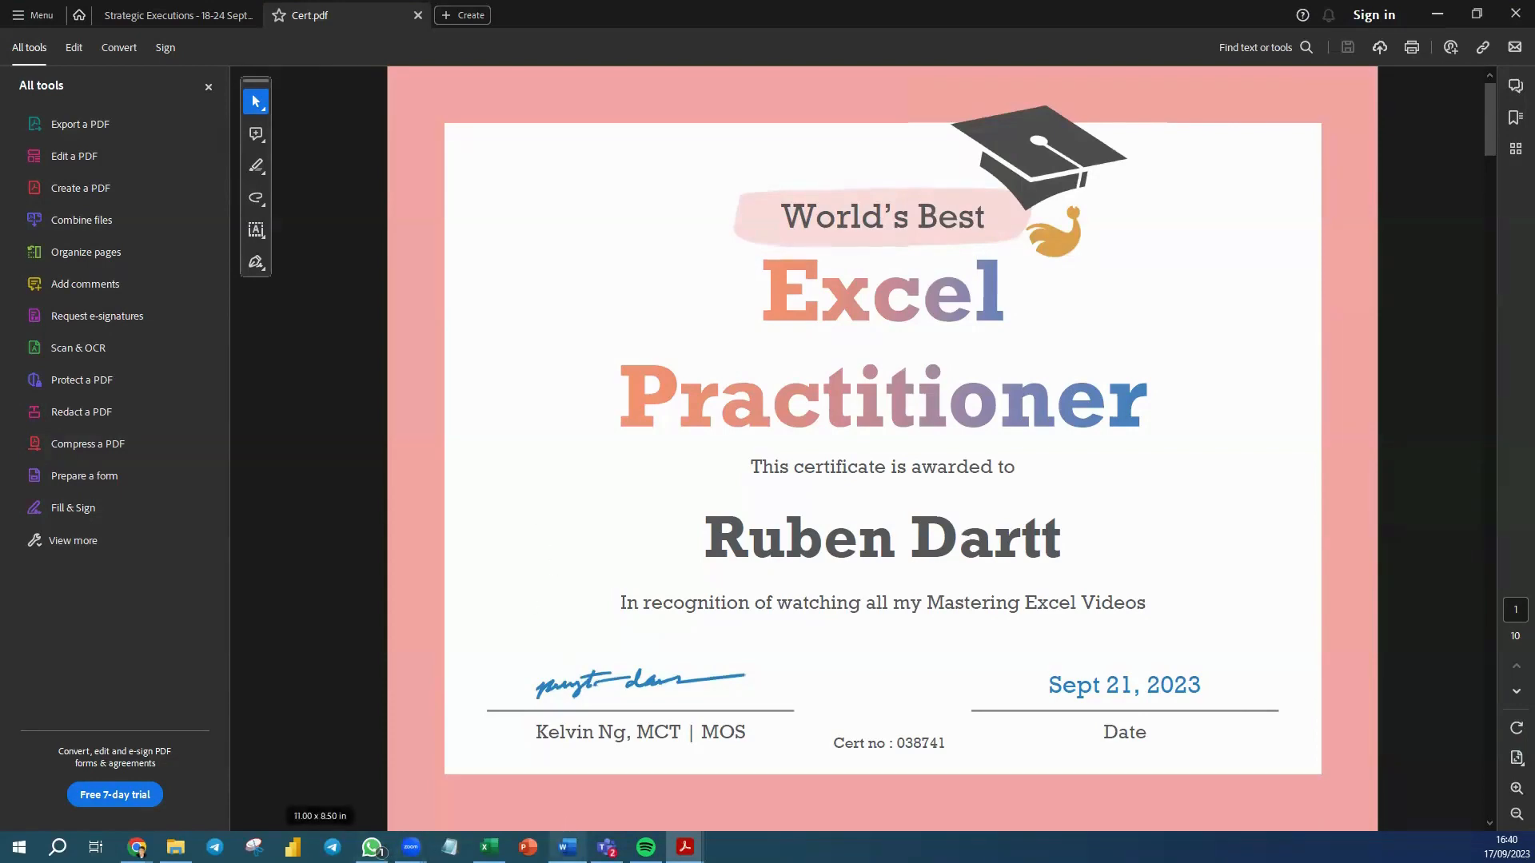
left_click(490, 847)
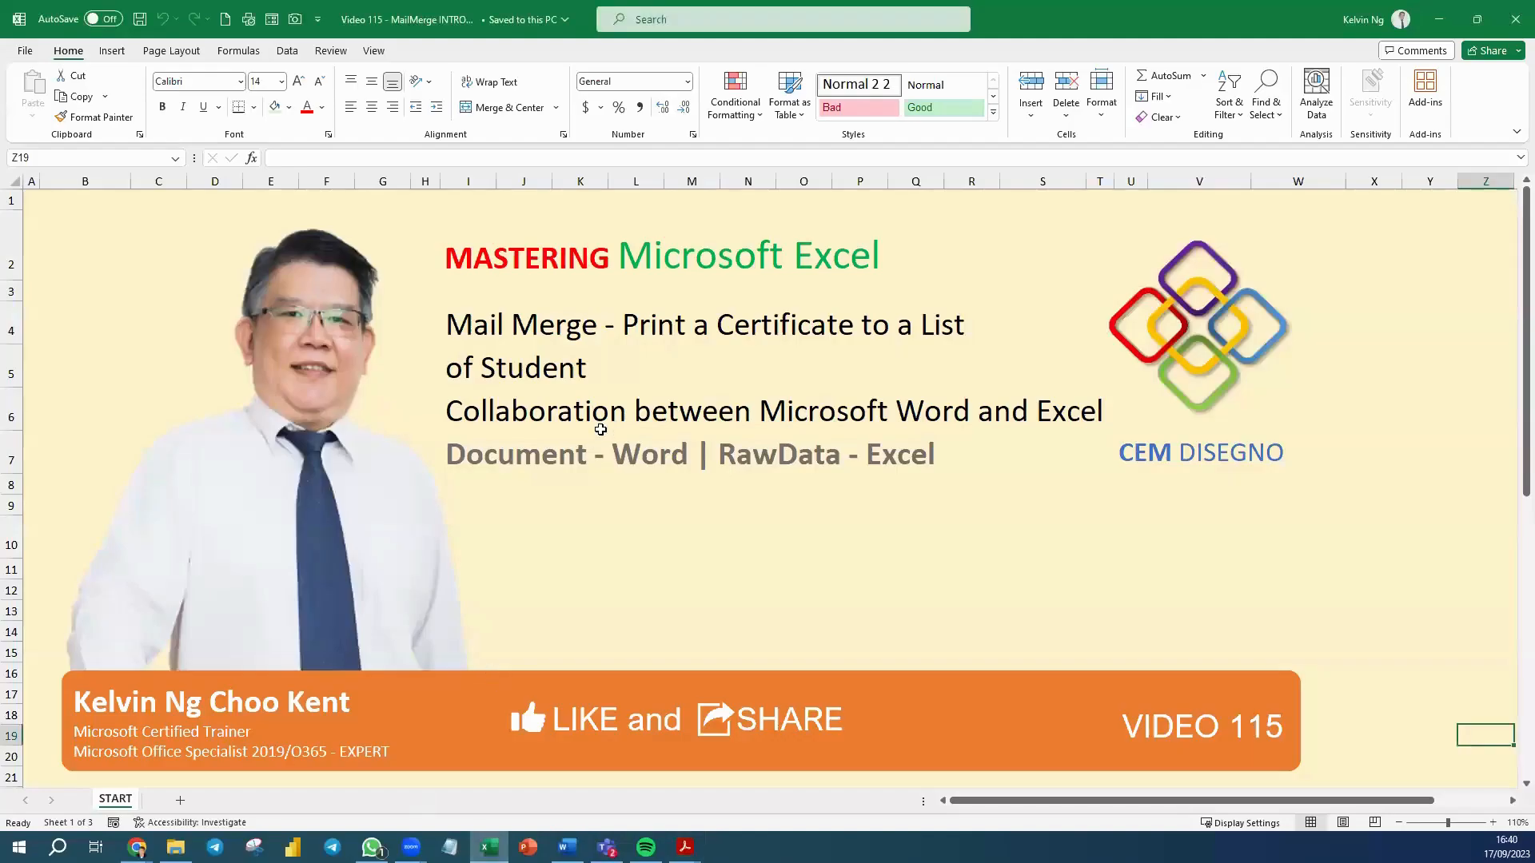